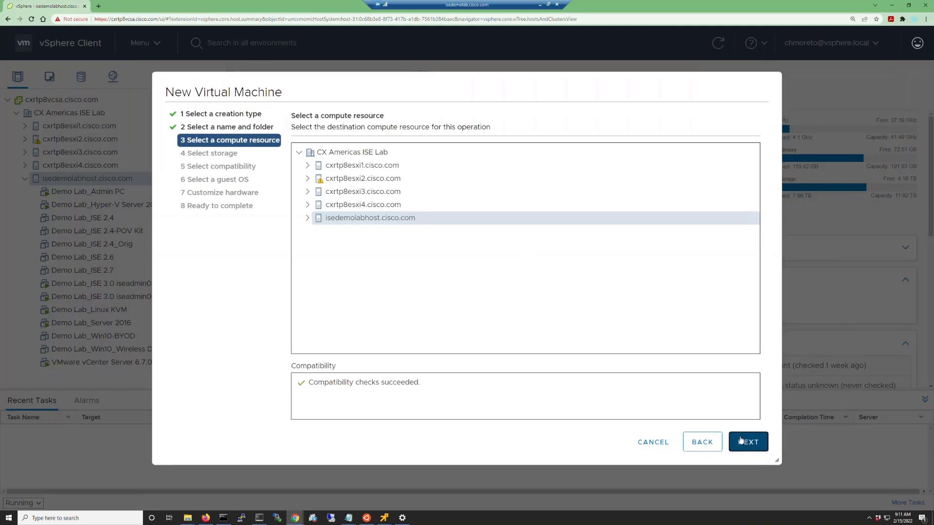
# - Keep the host, storage and ESXi 6.7 compatibility selections, and set the guest OS to Linux, Red Hat Enterprise Linux 8 (64-bit)
pyautogui.click(741, 441)
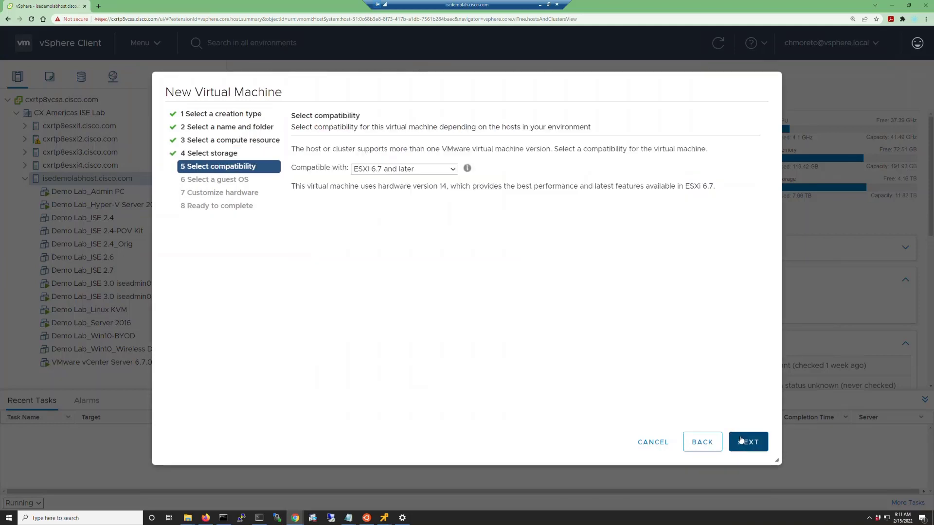
pyautogui.click(740, 440)
pyautogui.click(383, 172)
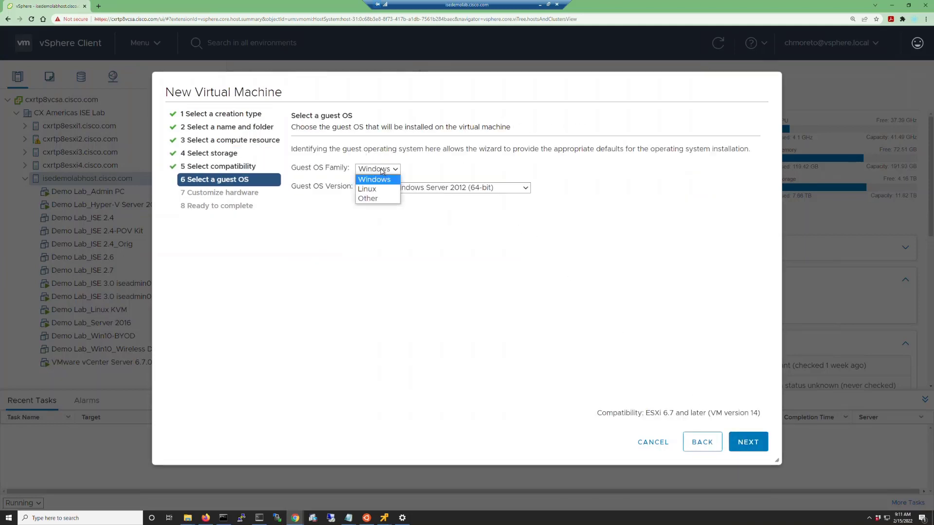
pyautogui.click(378, 192)
pyautogui.click(416, 187)
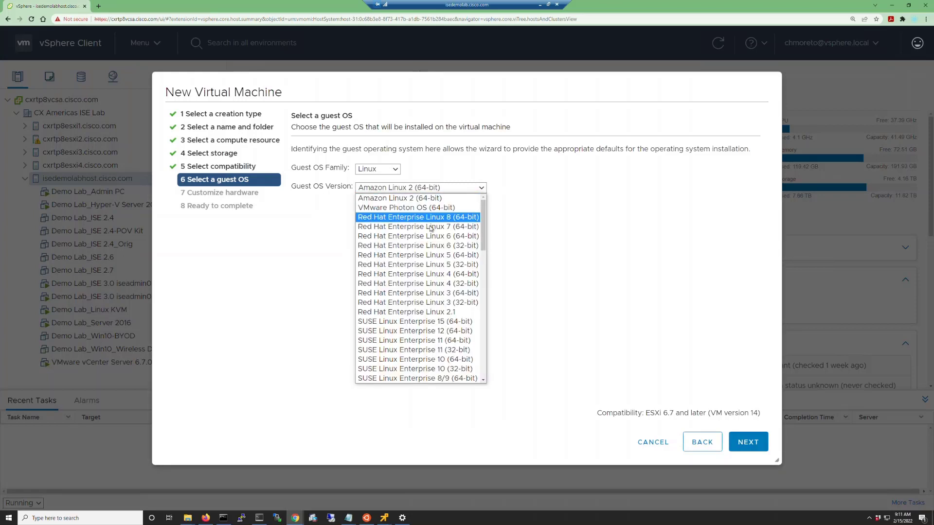
pyautogui.click(432, 222)
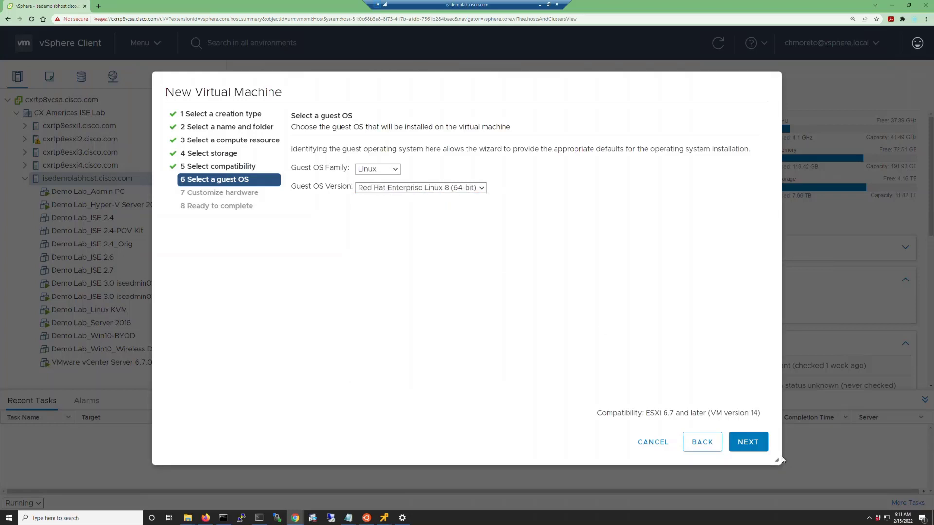
pyautogui.click(761, 443)
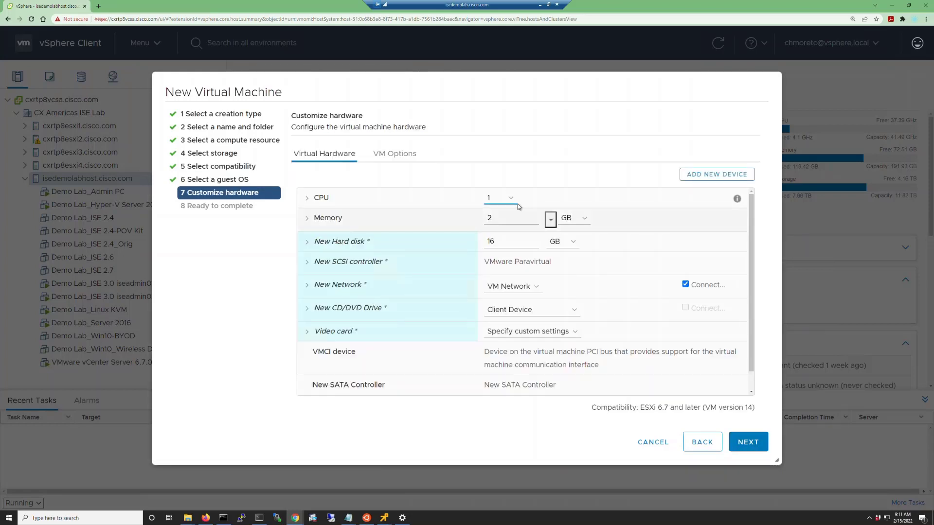
# - Set the virtual machine's hardware to 4 CPUs, 16 GB of memory and a 300 GB hard disk
pyautogui.click(500, 198)
pyautogui.click(493, 239)
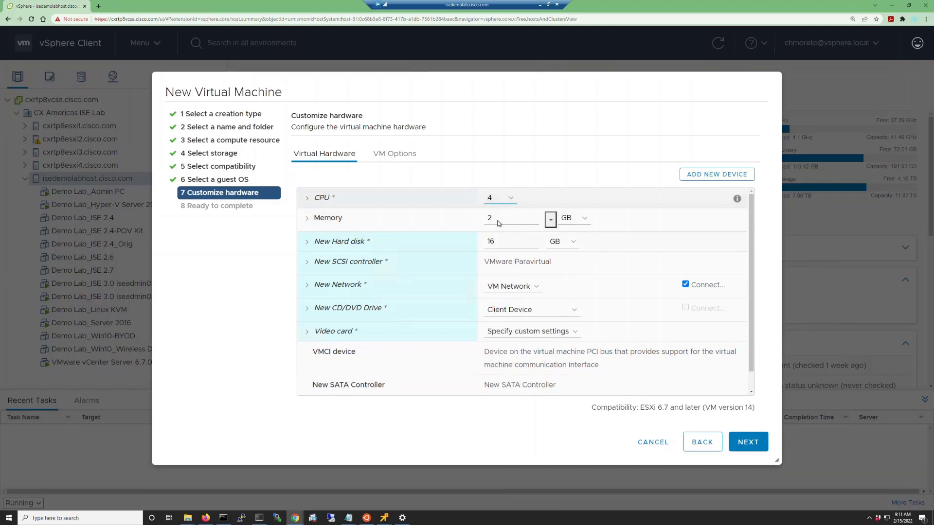
pyautogui.doubleClick(488, 218)
pyautogui.write('16')
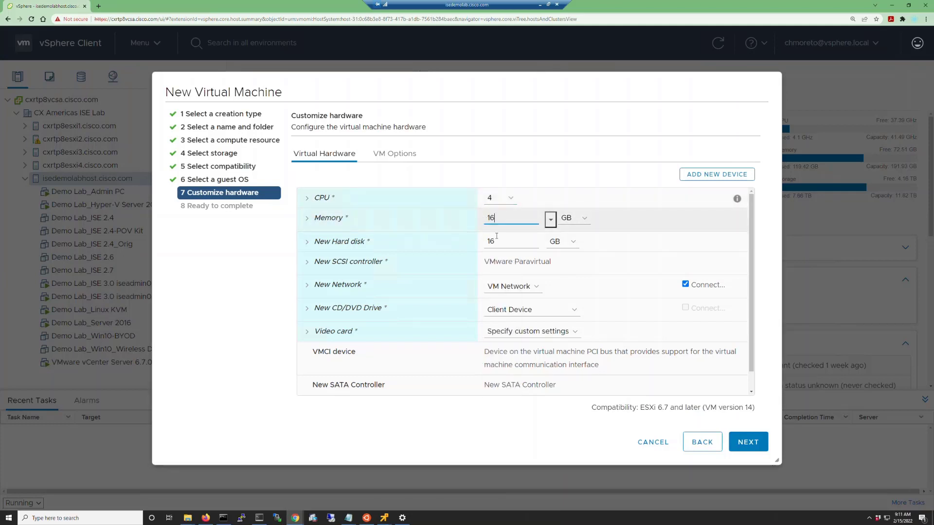
pyautogui.press('Tab')
pyautogui.write('300')
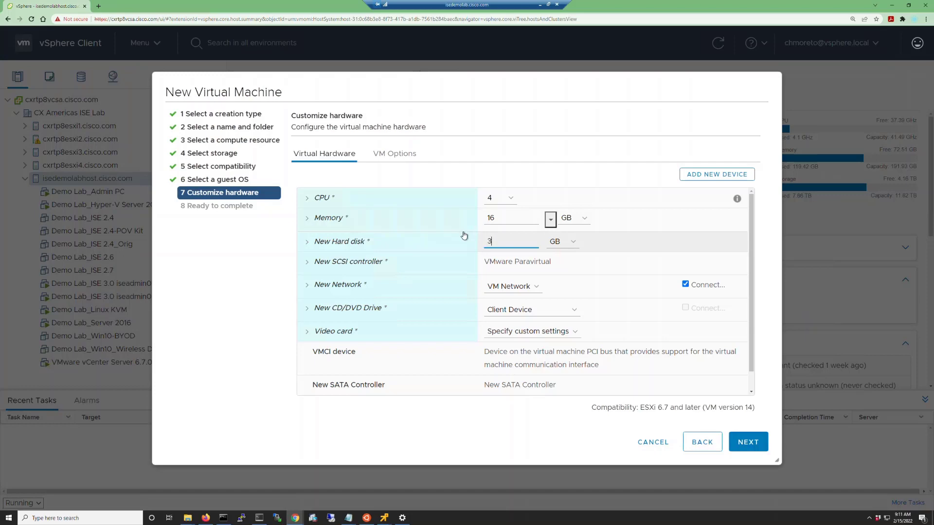
# - Assign the vm-9k-access-v100 network to the virtual machine and add a second CD/DVD drive
pyautogui.click(536, 288)
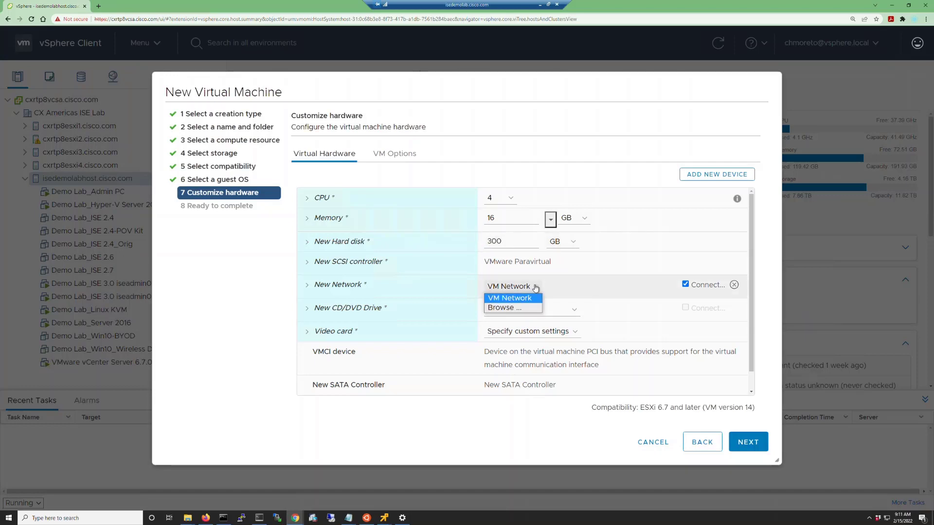
pyautogui.click(511, 307)
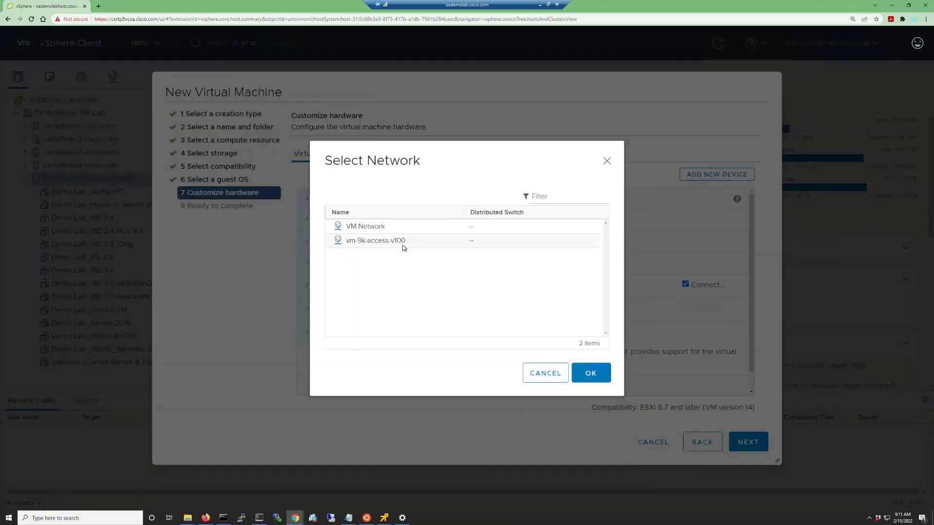
pyautogui.click(400, 241)
pyautogui.click(581, 375)
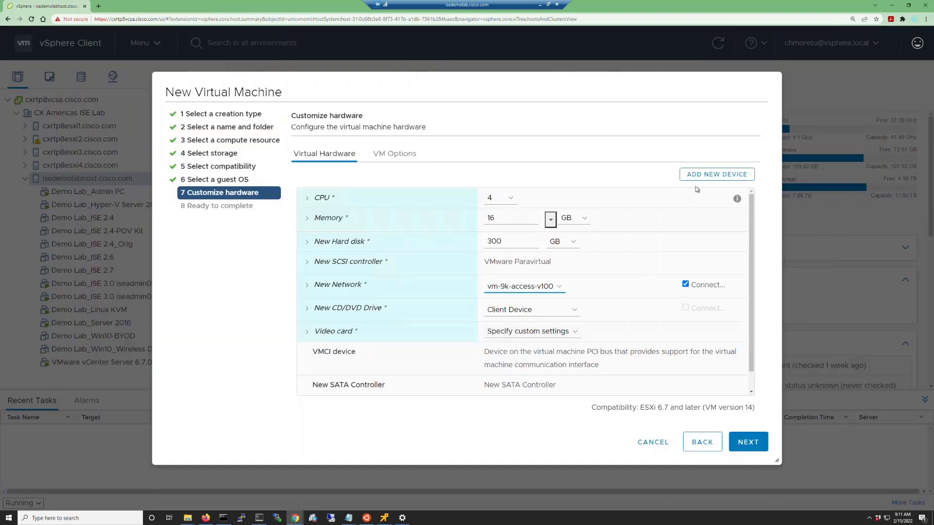
pyautogui.click(708, 175)
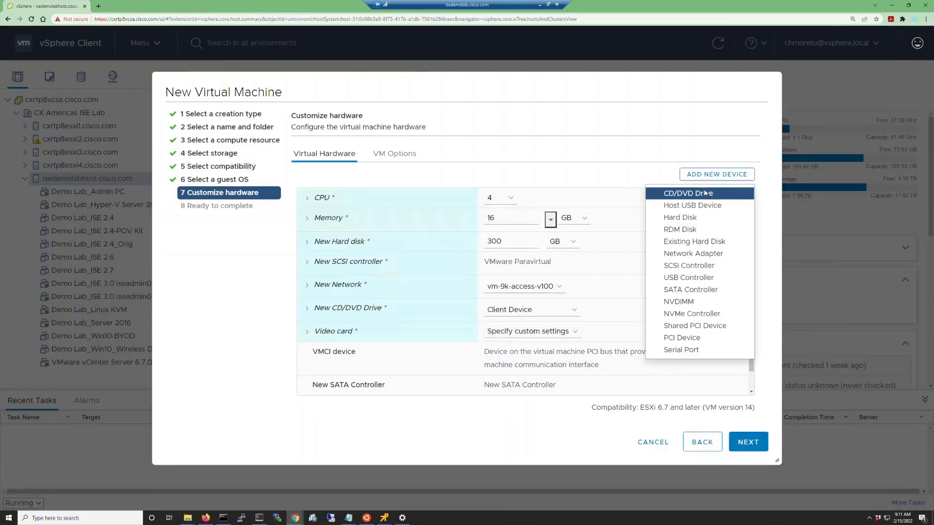
pyautogui.click(705, 194)
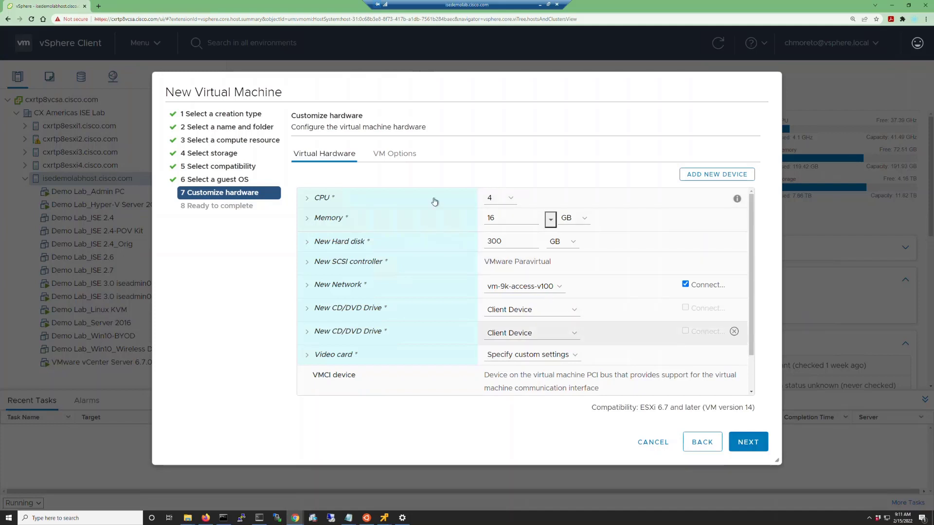
# - Set the boot firmware to BIOS with Force EFI setup enabled for the next boot, and finish creating the virtual machine
pyautogui.click(389, 154)
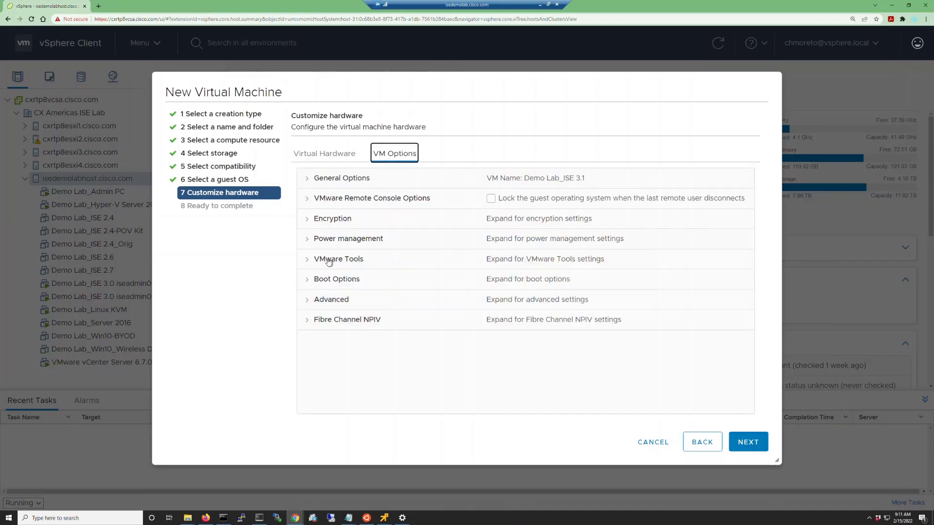
pyautogui.click(311, 279)
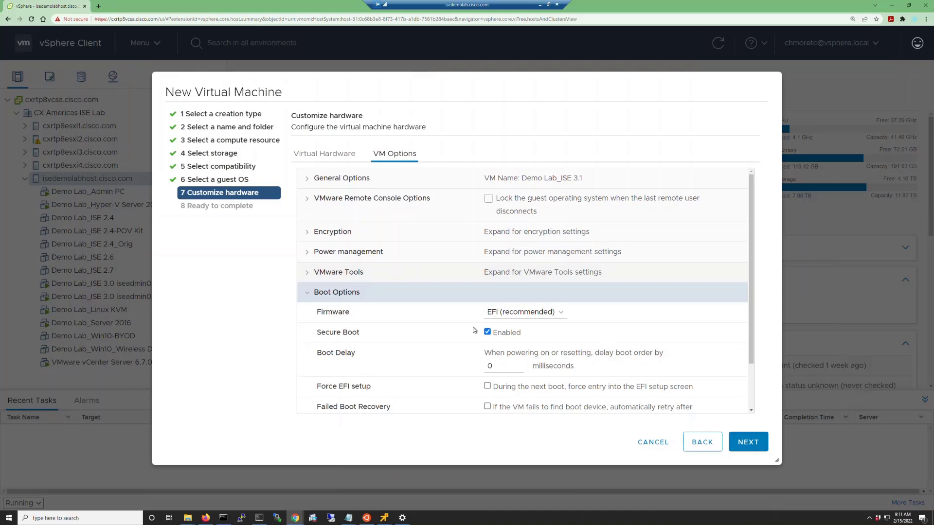
pyautogui.click(561, 314)
pyautogui.click(537, 327)
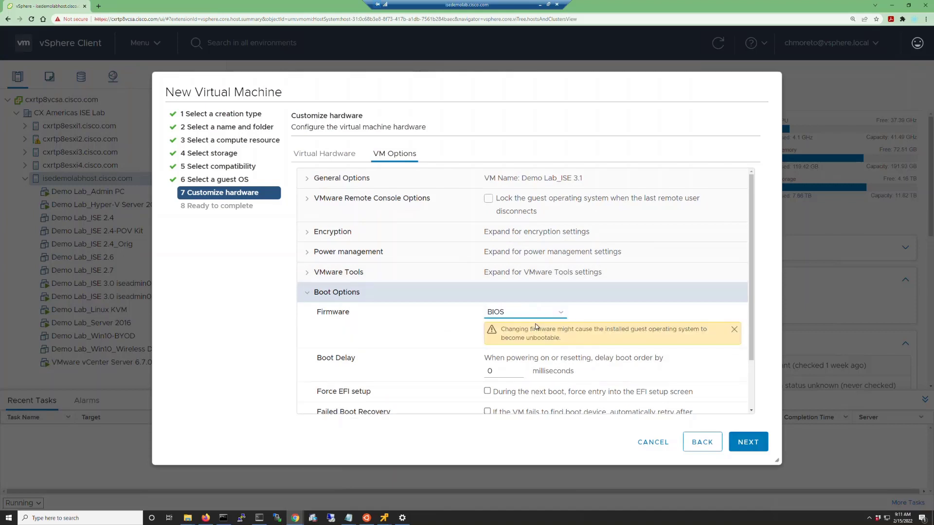
pyautogui.click(487, 391)
pyautogui.click(748, 441)
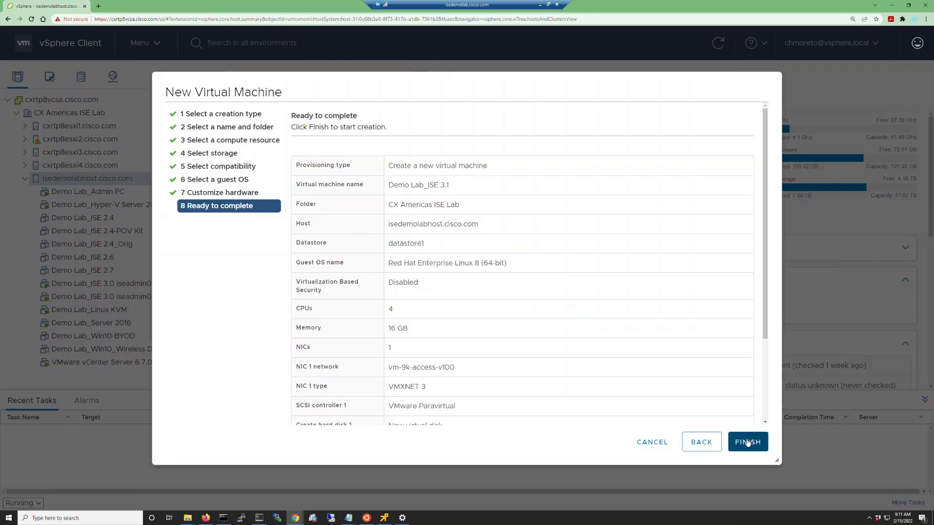
pyautogui.click(748, 441)
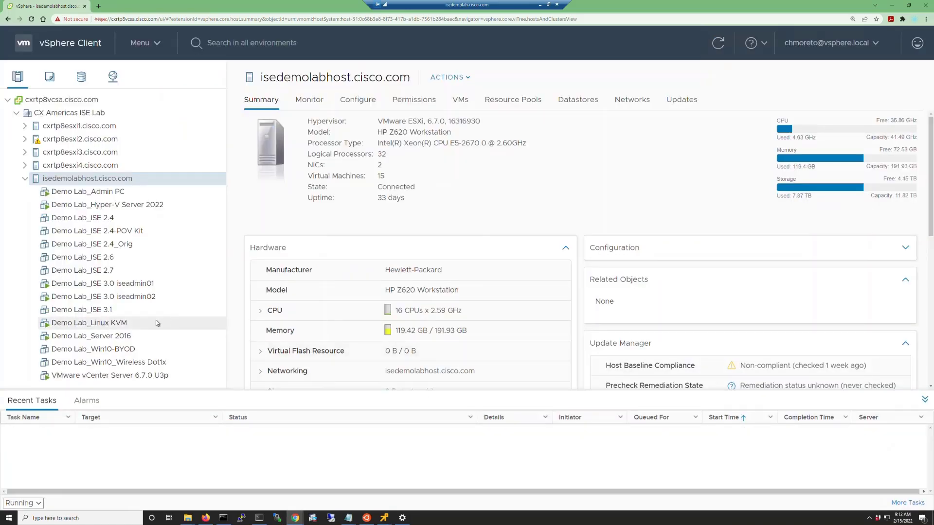
# - Open the Demo Lab_ISE 3.1 virtual machine in the remote console and power it on
pyautogui.click(84, 310)
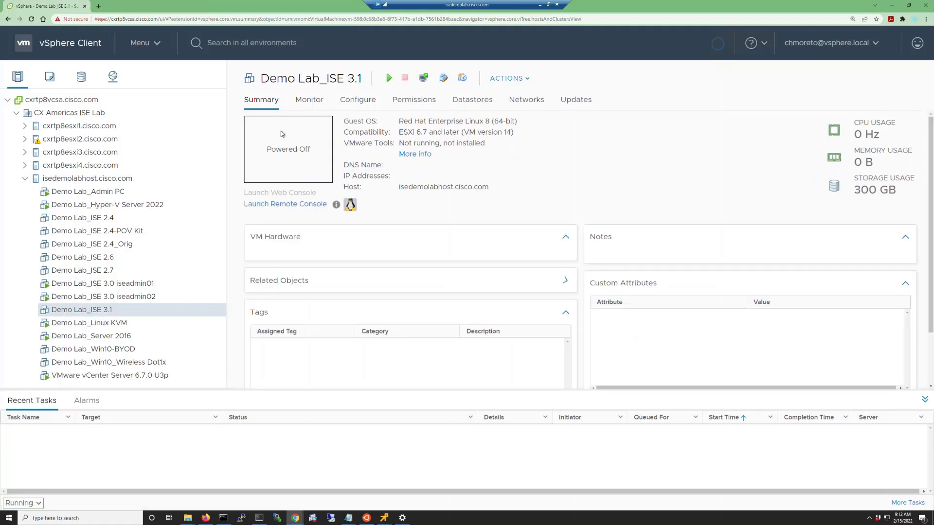
pyautogui.click(423, 79)
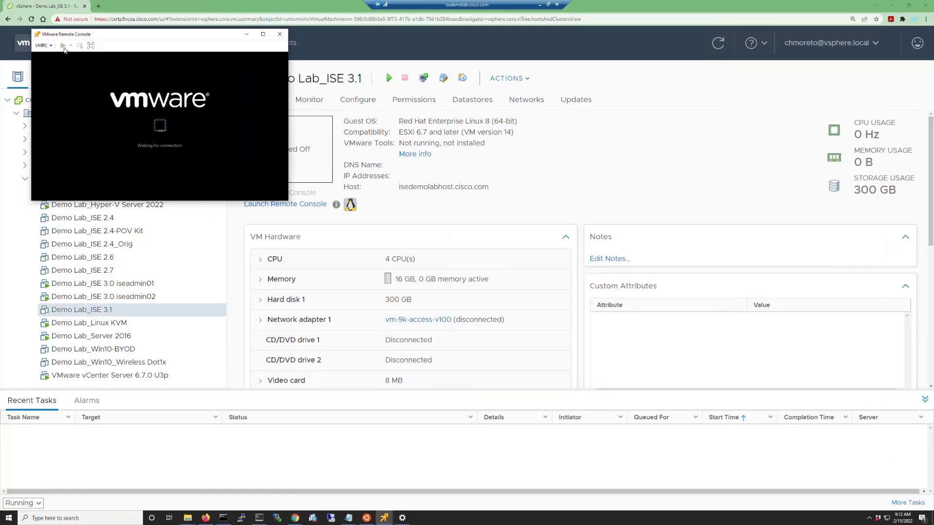
pyautogui.click(63, 47)
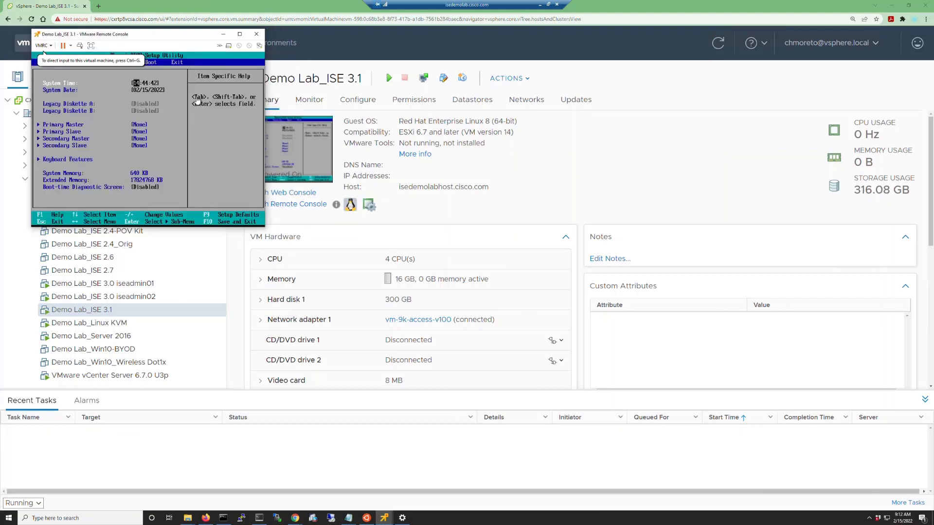
# - Connect the virtual machine's first CD/DVD drive to the ise-3.1.0.518.SPA.x86_64.iso disk image on Data (D:)
pyautogui.click(239, 47)
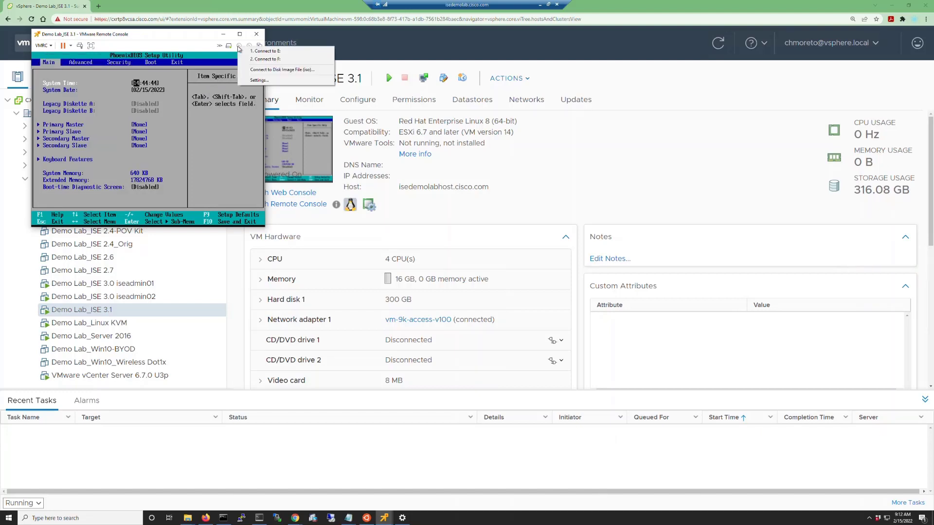
pyautogui.click(256, 70)
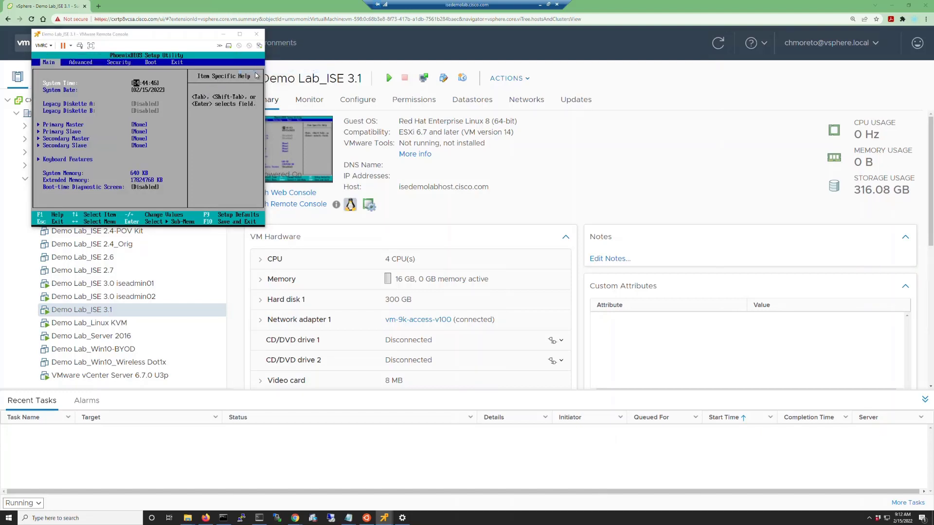
pyautogui.click(95, 58)
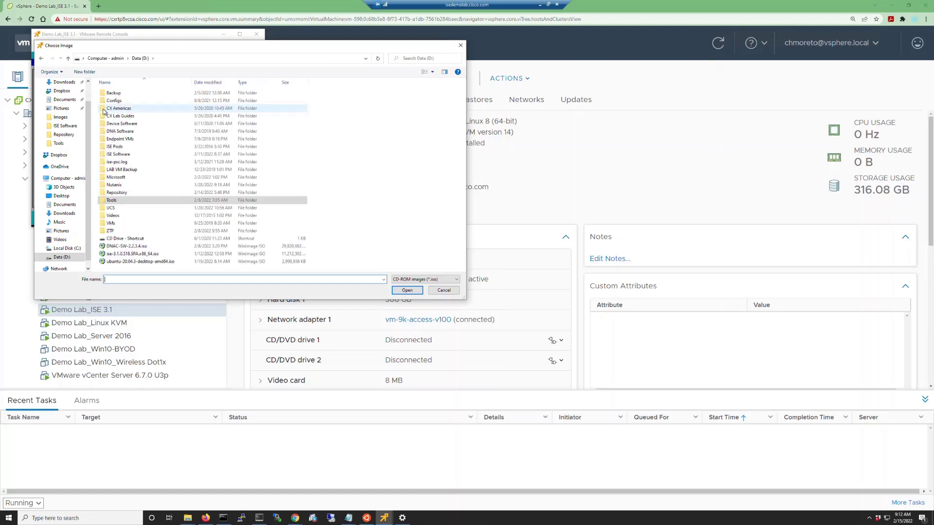
pyautogui.click(129, 256)
pyautogui.doubleClick(129, 255)
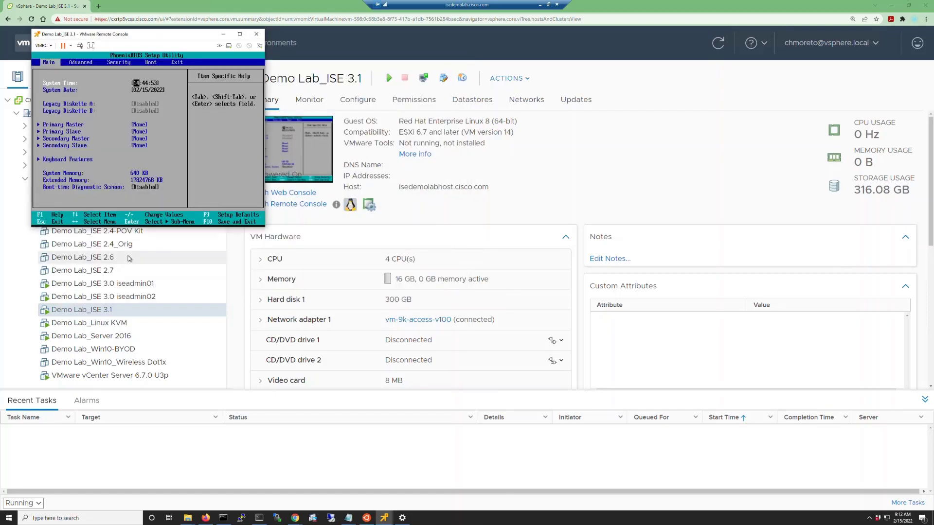
# - Connect the second CD/DVD drive to the ise-ztp.iso disk image in the ZTP folder
pyautogui.click(249, 45)
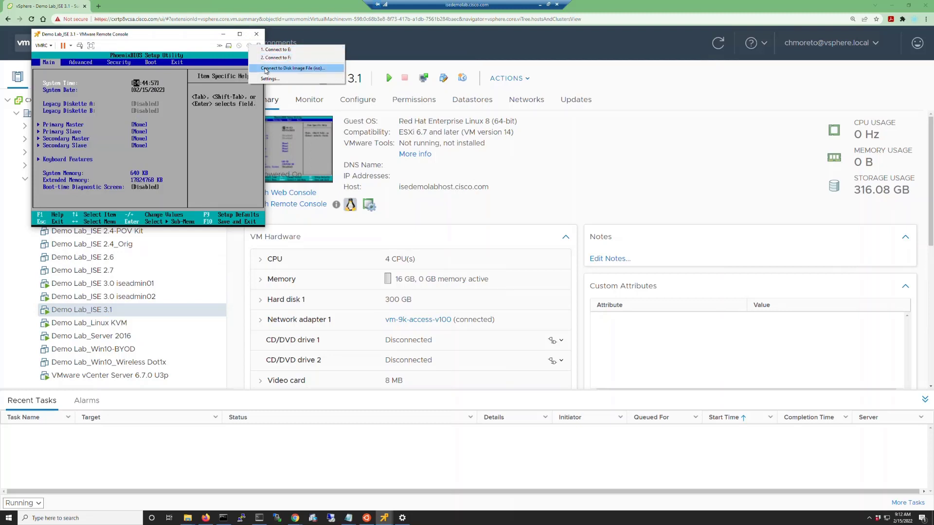
pyautogui.click(266, 68)
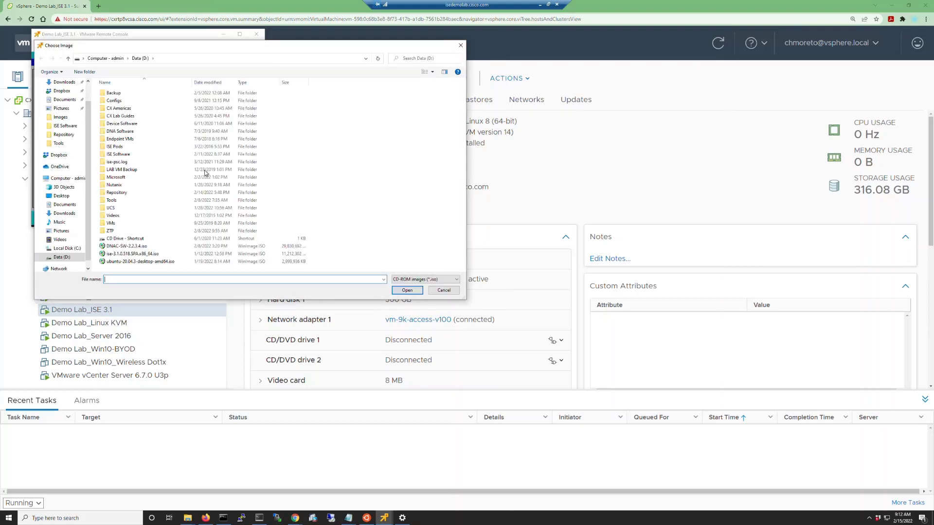
pyautogui.doubleClick(100, 231)
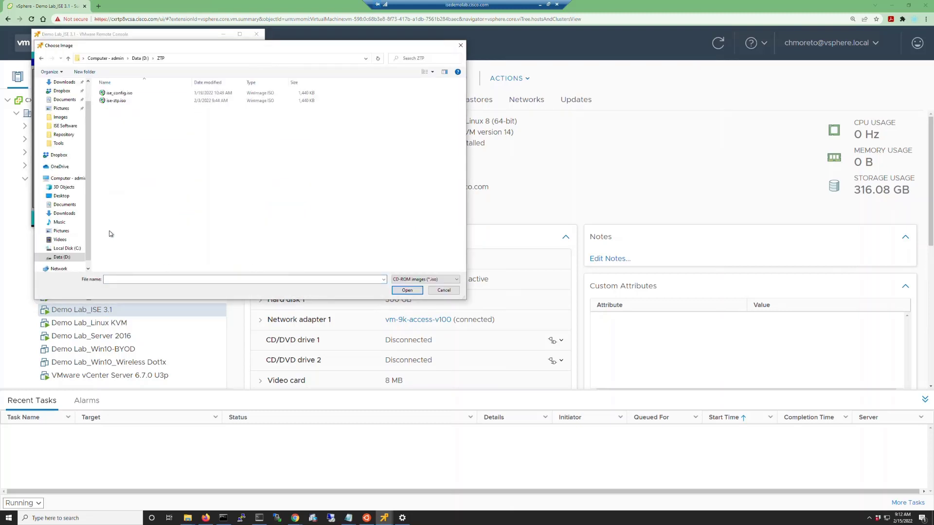
pyautogui.doubleClick(125, 101)
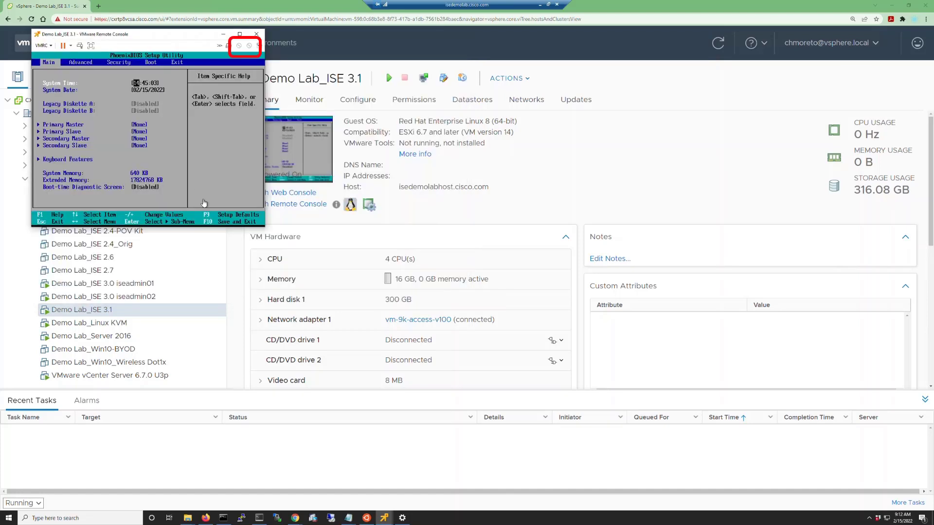
# - Exit the BIOS setup saving changes, and boot the virtual machine into the Cisco ISE installer
pyautogui.click(204, 203)
pyautogui.press('Right')
pyautogui.press('Right')
pyautogui.press('Right')
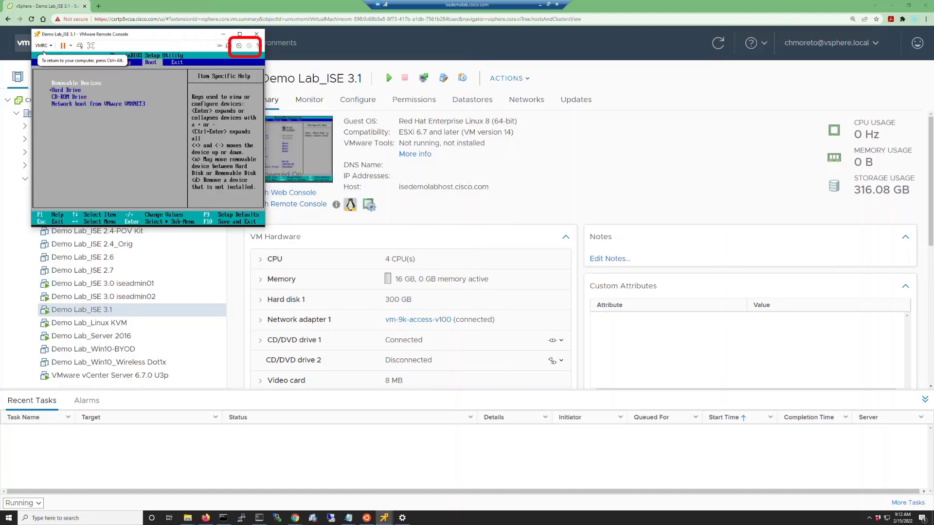
pyautogui.press('Right')
pyautogui.press('Return')
pyautogui.press('Return')
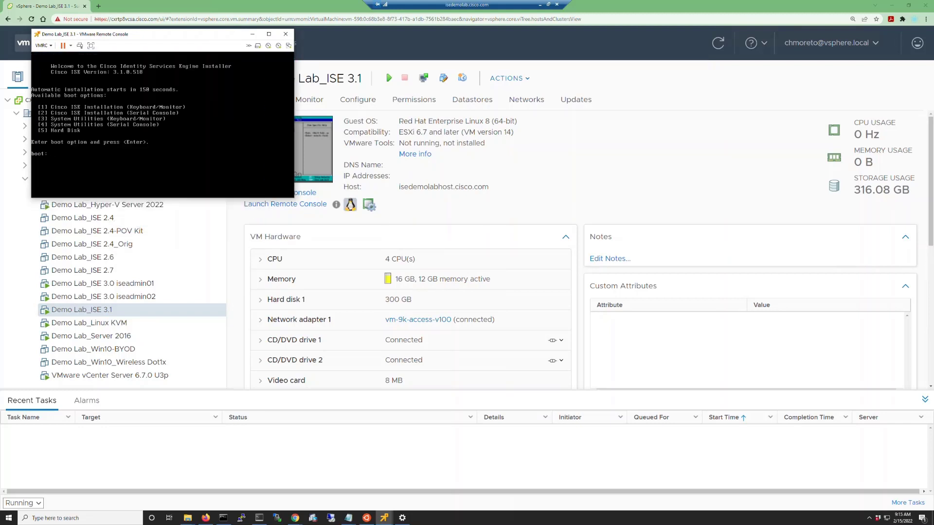
pyautogui.press('Return')
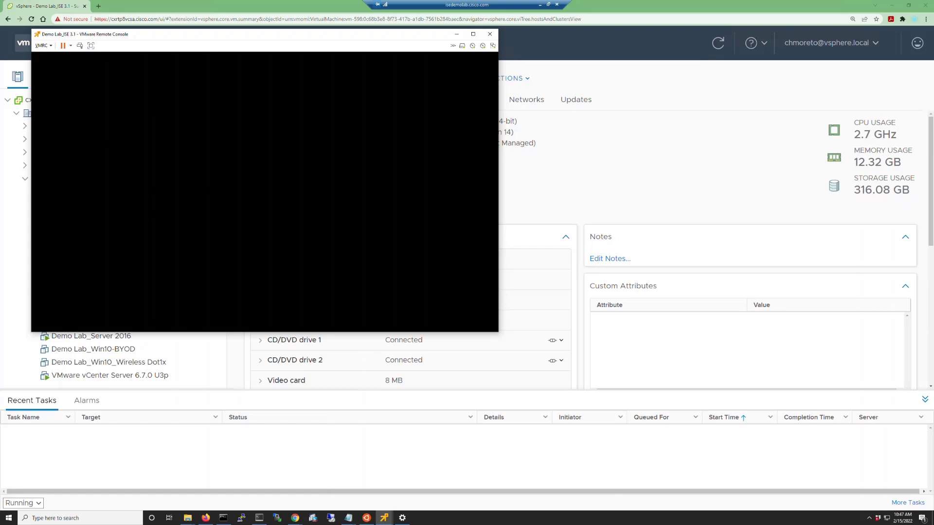
# - Log in to the installed ISE node's console as admin with the account password
pyautogui.write('admin')
pyautogui.press('Return')
# - Display the ISE node's running configuration with the show run command
pyautogui.press('Return')
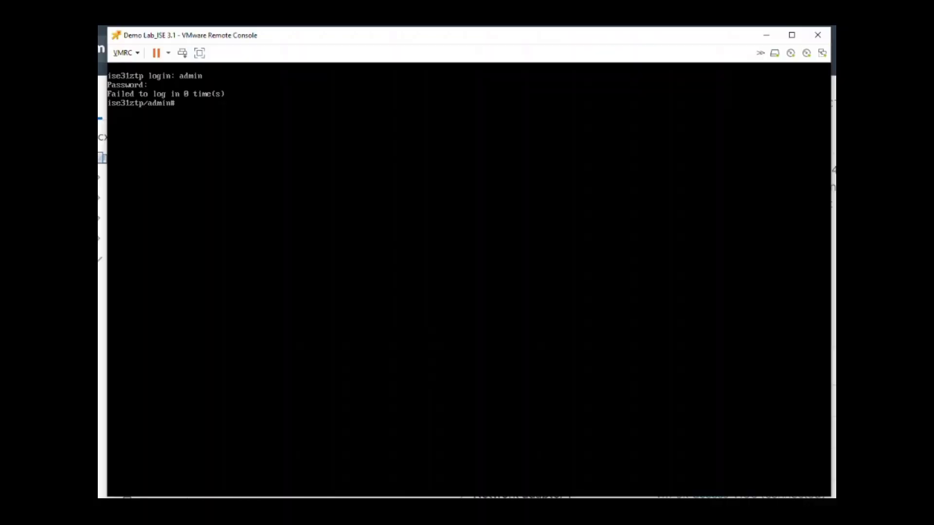
pyautogui.write('show run')
pyautogui.press('Return')
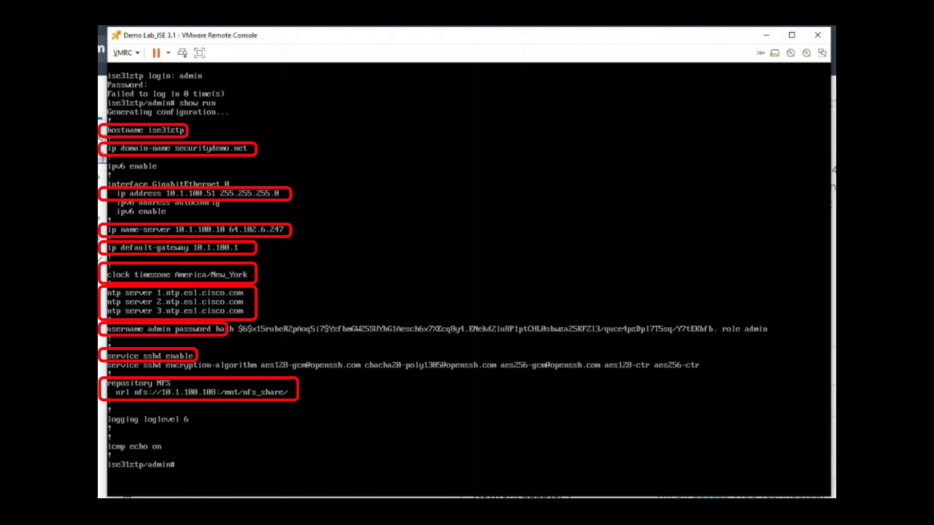
# - Display the ISE node's patch installation history and installed versions with the show version history and show version commands
pyautogui.write('show version history')
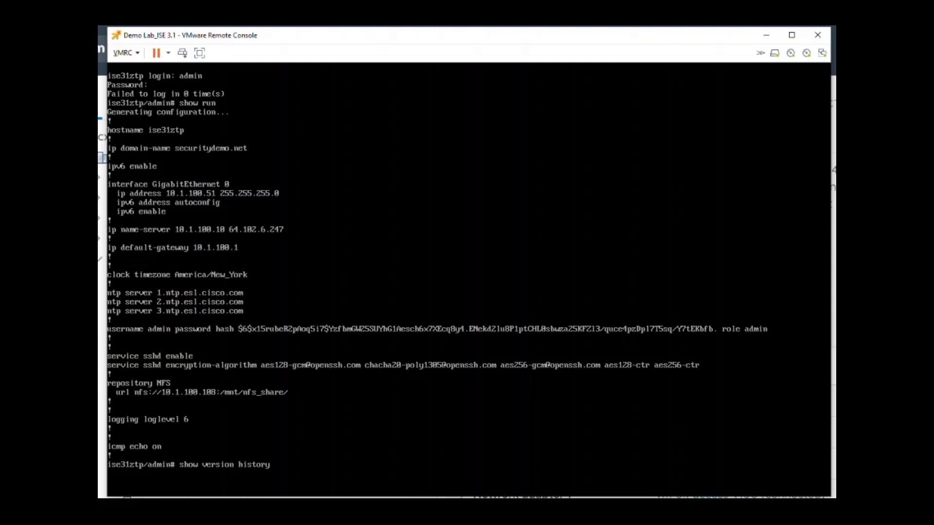
pyautogui.press('Return')
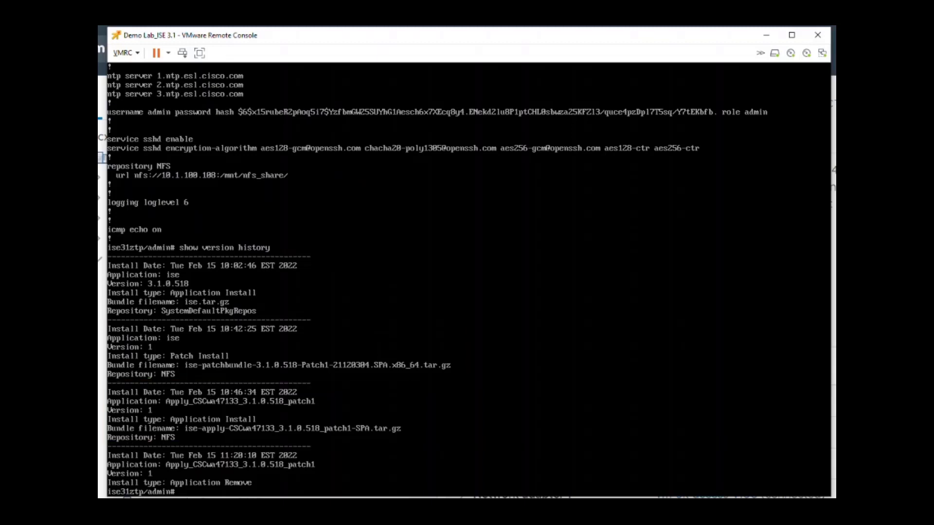
pyautogui.write('show version')
pyautogui.press('Return')
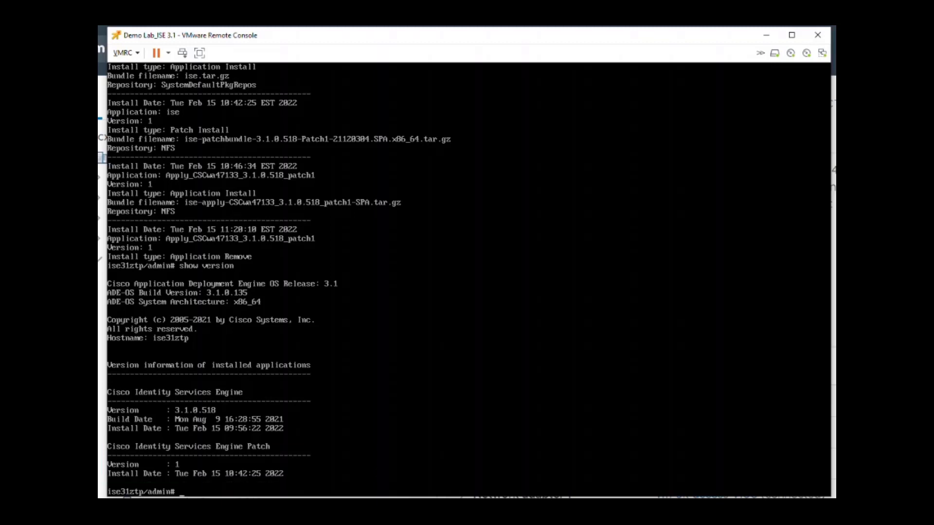
# - Check the state of the ISE processes with the show application status ise command, running it a second time to refresh the list
pyautogui.write('show application status ise')
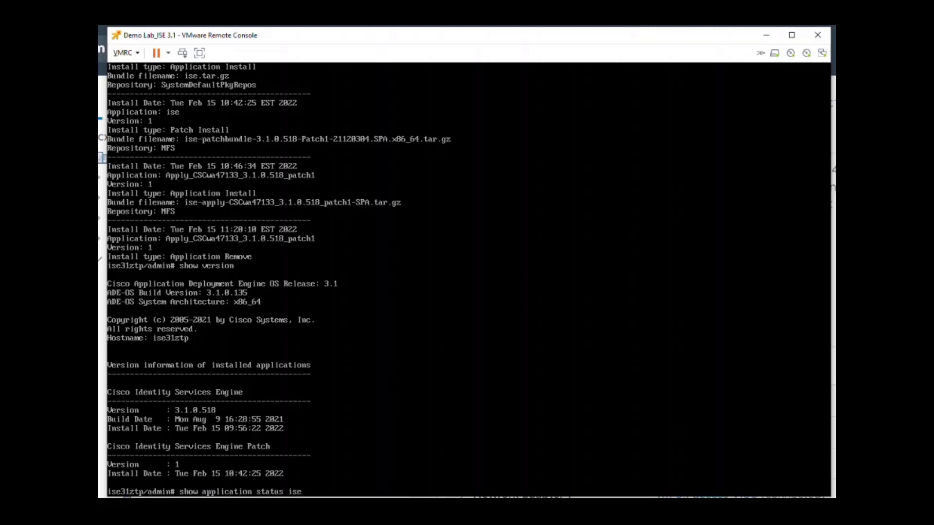
pyautogui.press('Return')
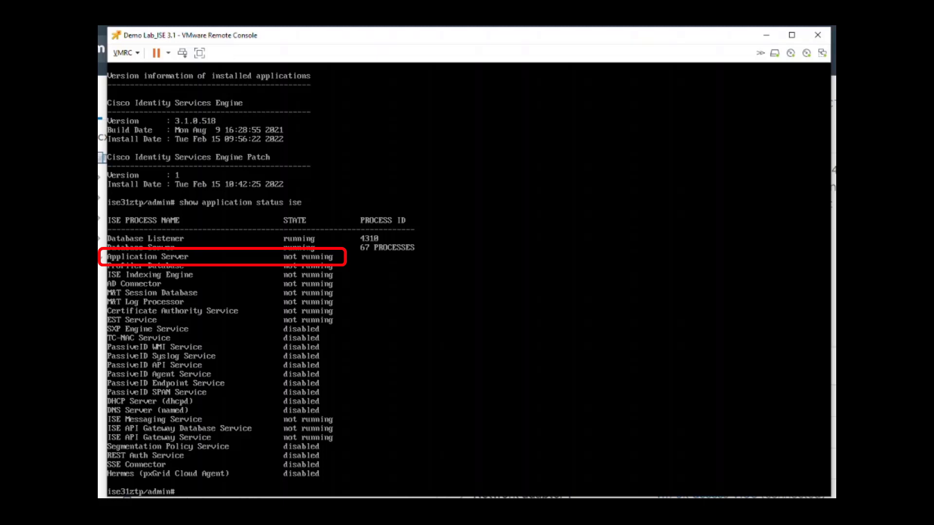
pyautogui.press('Up')
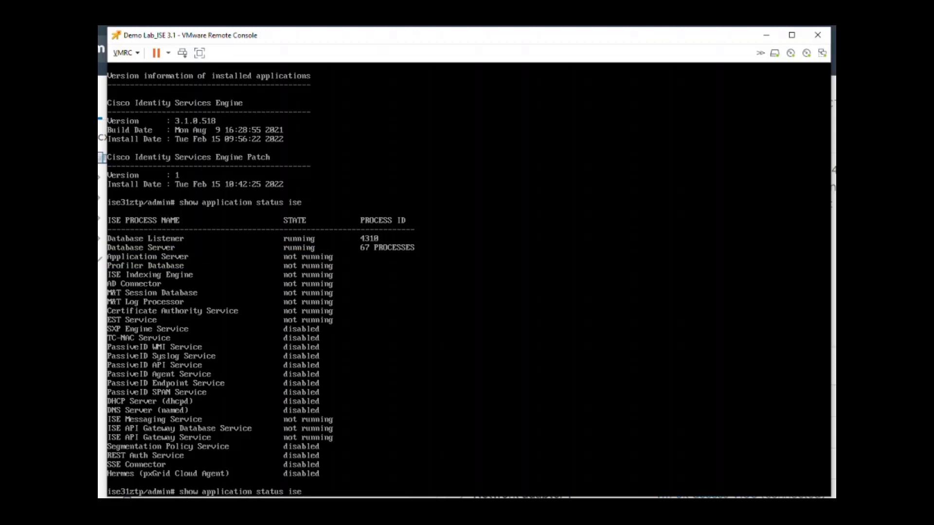
pyautogui.press('Return')
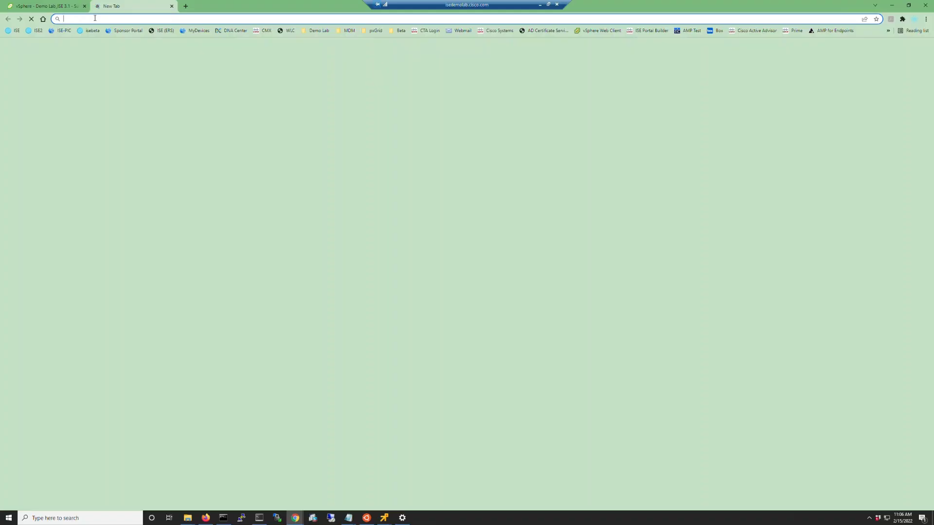
pyautogui.write('https:/')
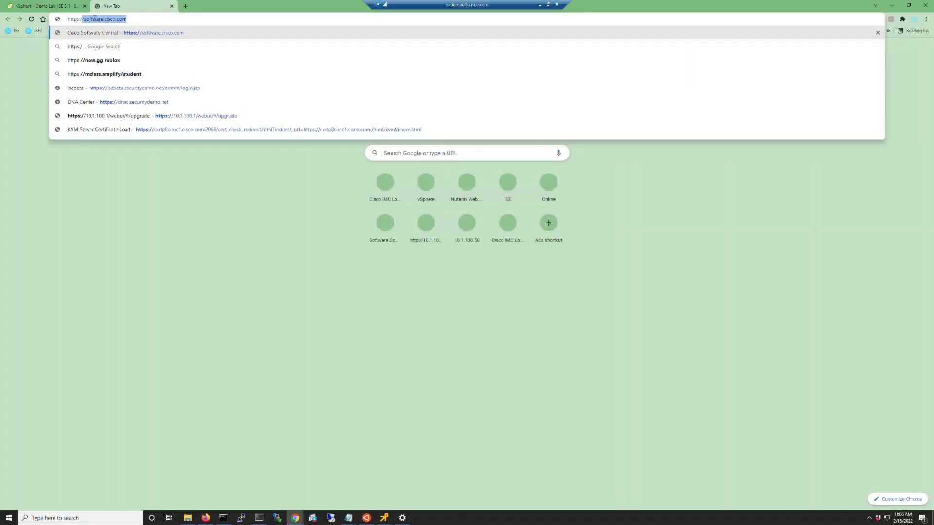
pyautogui.write('/10.1.100.')
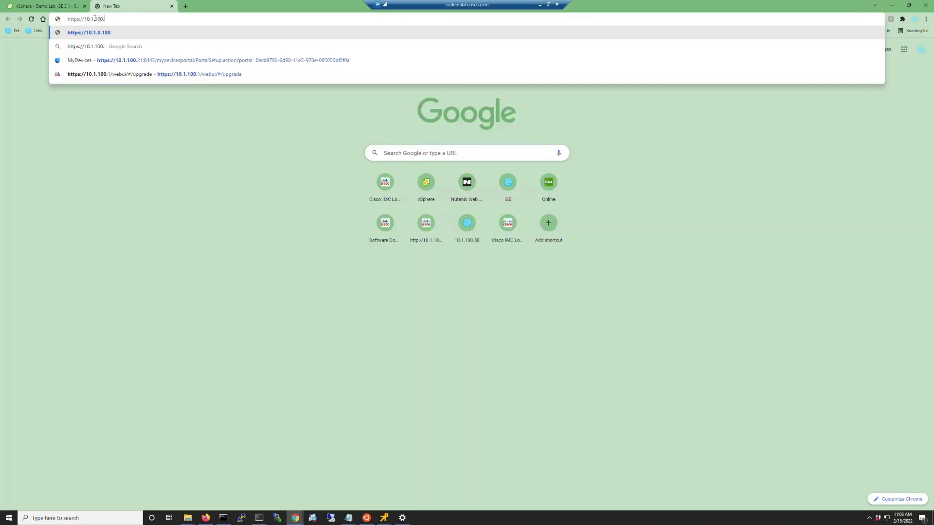
pyautogui.write('51')
pyautogui.press('Return')
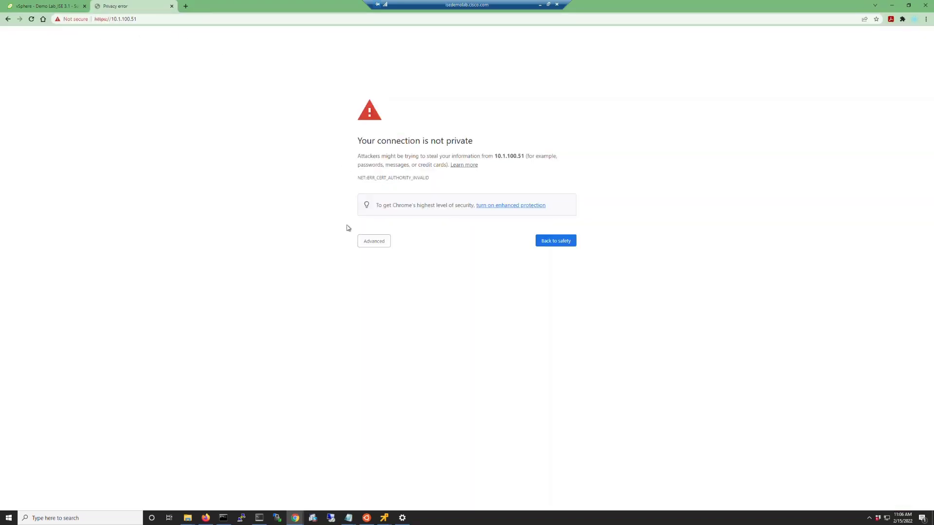
pyautogui.click(374, 242)
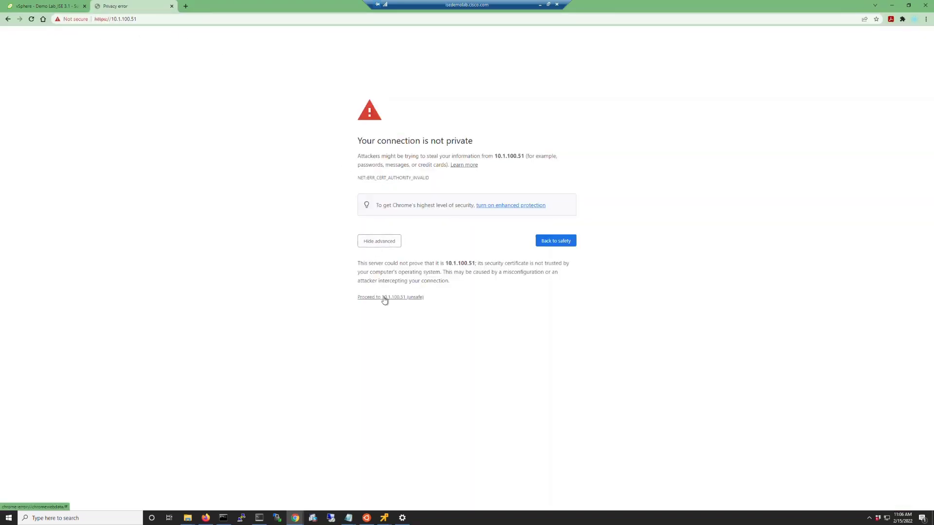
pyautogui.hotkey('ctrl', '+')
pyautogui.hotkey('ctrl', '+')
pyautogui.hotkey('ctrl', '+')
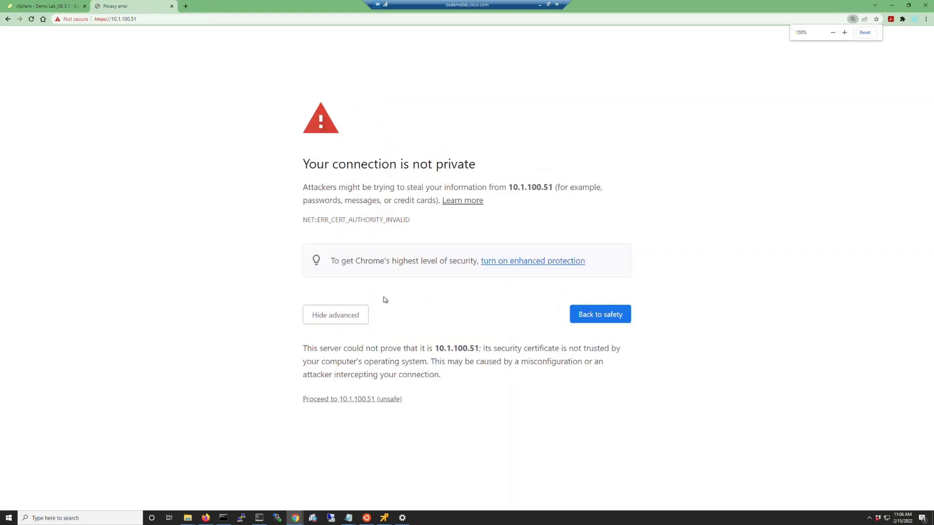
pyautogui.click(346, 400)
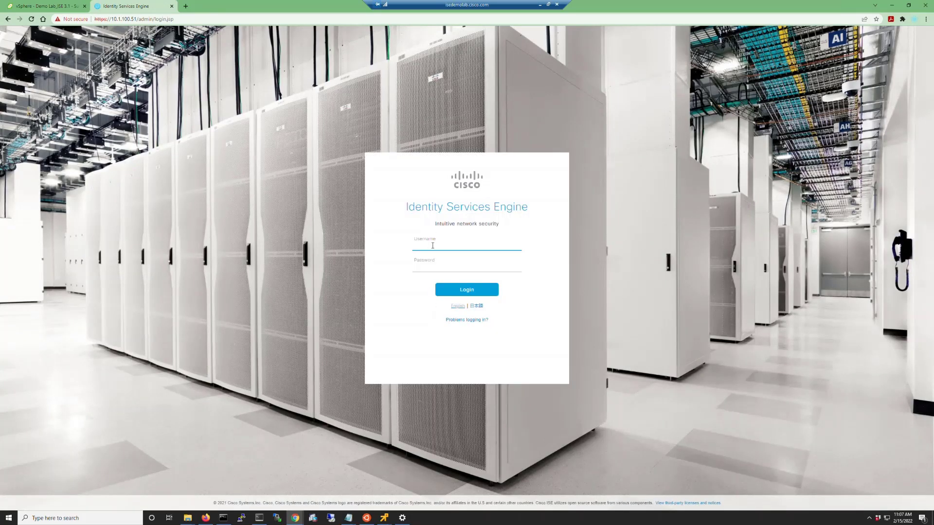
# - Log in to the Identity Services Engine web portal as admin with the account password
pyautogui.press('Tab')
pyautogui.press('Return')
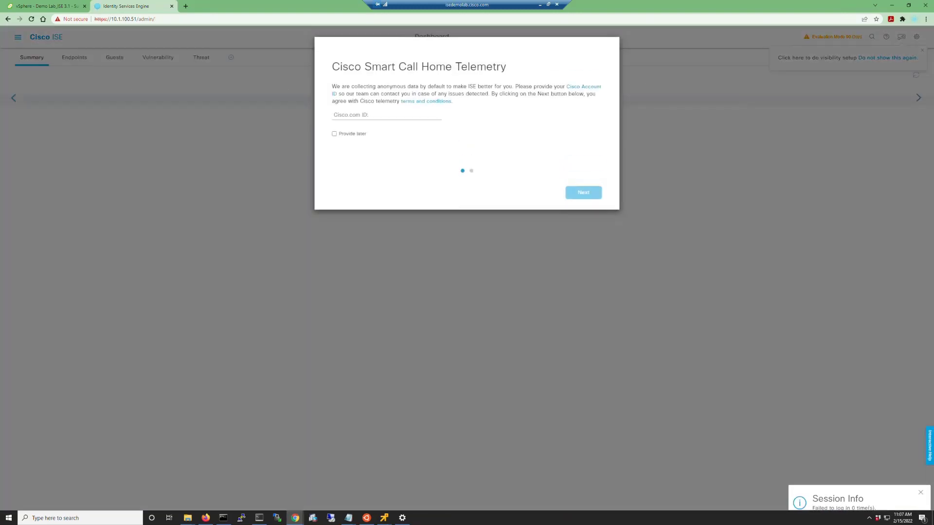
# - Choose to provide the Cisco.com ID later and complete the Cisco Smart Call Home Telemetry prompt
pyautogui.click(331, 134)
pyautogui.click(576, 194)
pyautogui.click(576, 196)
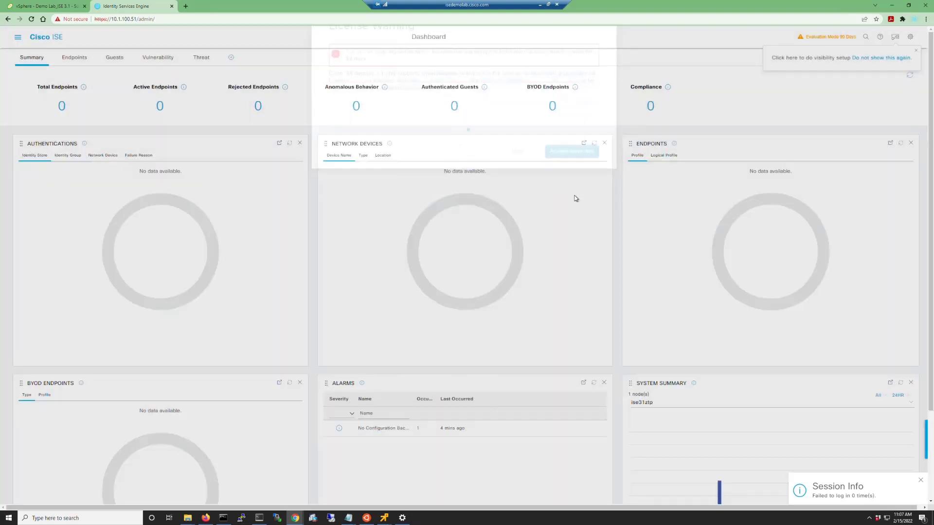
# - View the server's host, version and patch information in About ISE and Server, closing the dialog when done
pyautogui.click(910, 37)
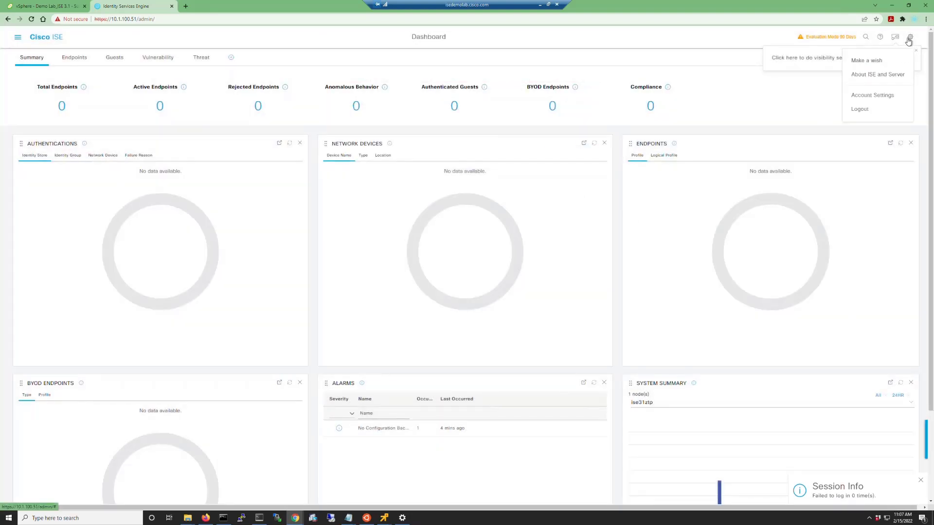
pyautogui.click(876, 78)
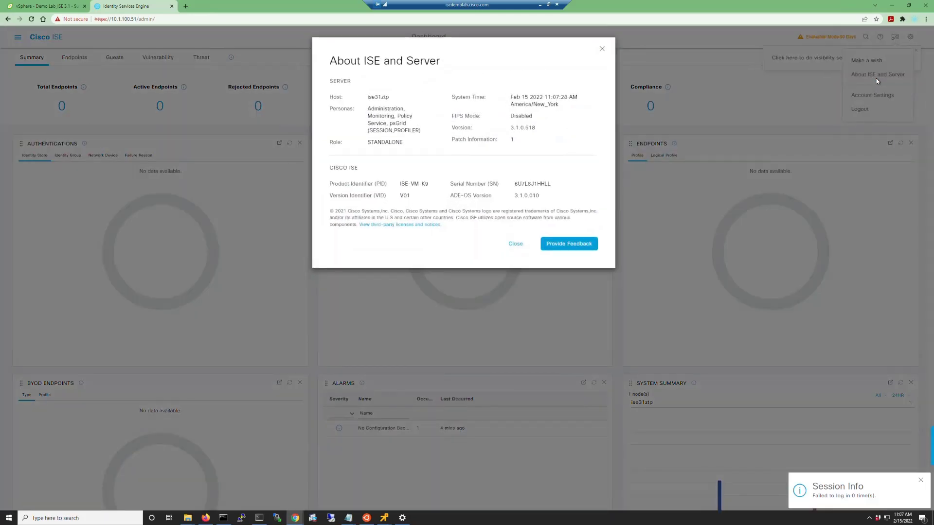
pyautogui.click(517, 246)
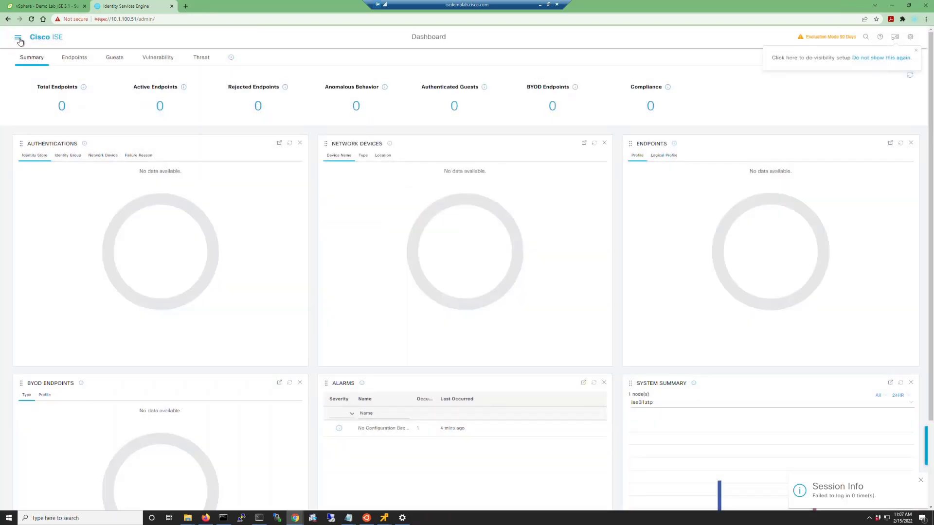
# - Open the API Service Settings in the system administration settings to check the ERS and Open API options
pyautogui.click(18, 39)
pyautogui.click(339, 65)
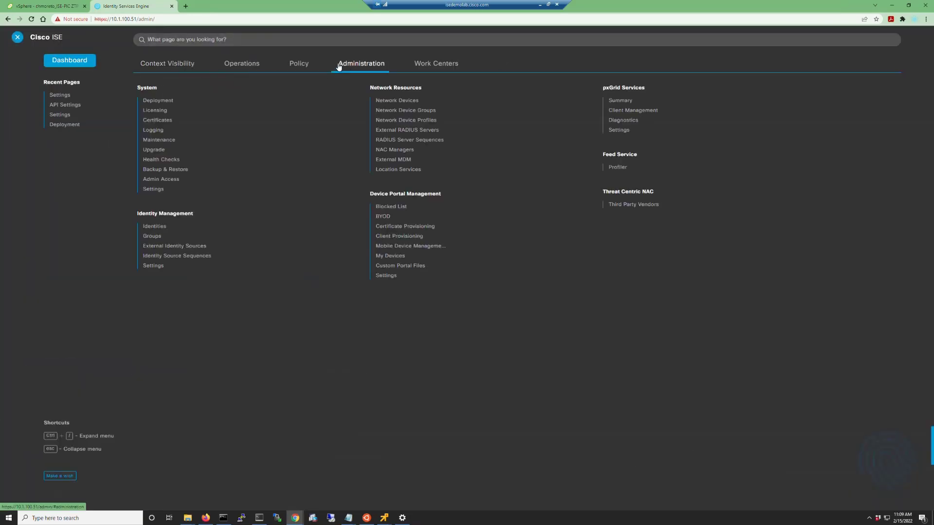
pyautogui.click(155, 189)
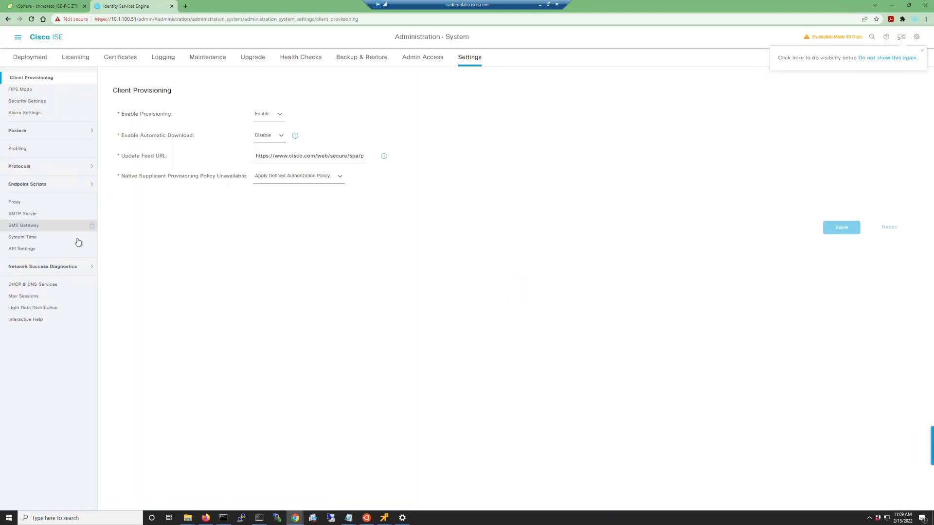
pyautogui.click(10, 249)
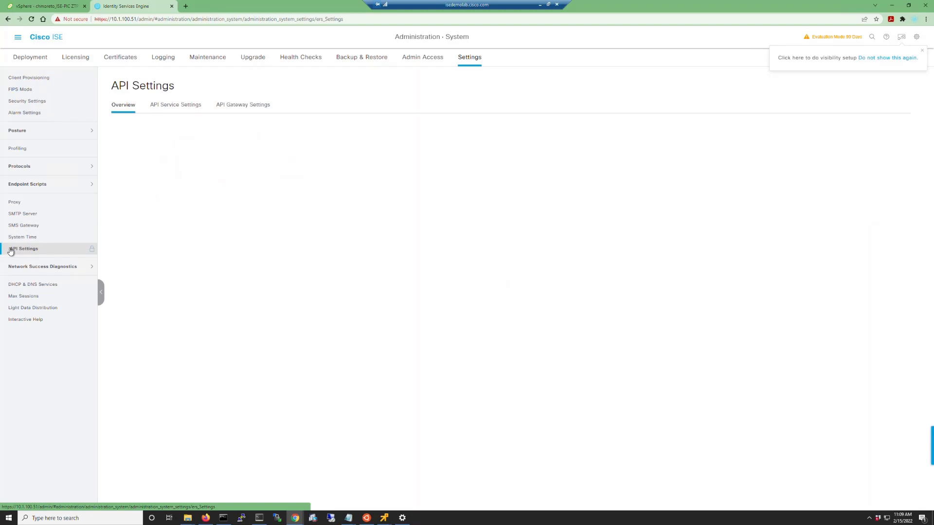
pyautogui.click(175, 105)
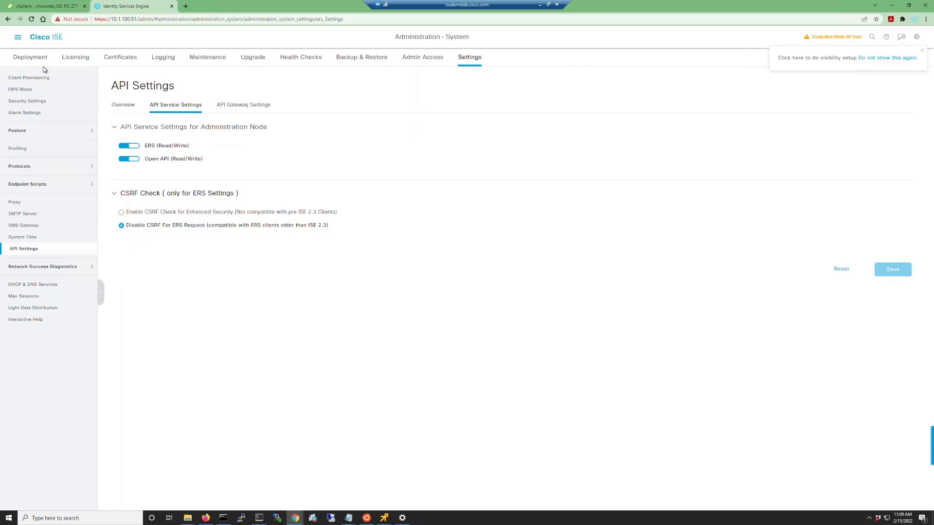
# - Open the ise31ztp node from the system Deployment page, dismissing the standalone notice, and review its persona and service settings down to pxGrid
pyautogui.click(17, 38)
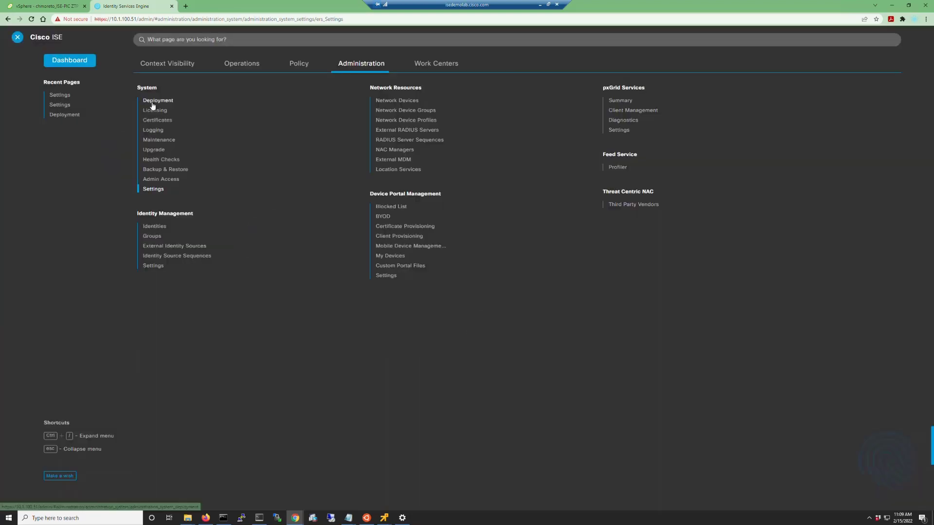
pyautogui.click(152, 101)
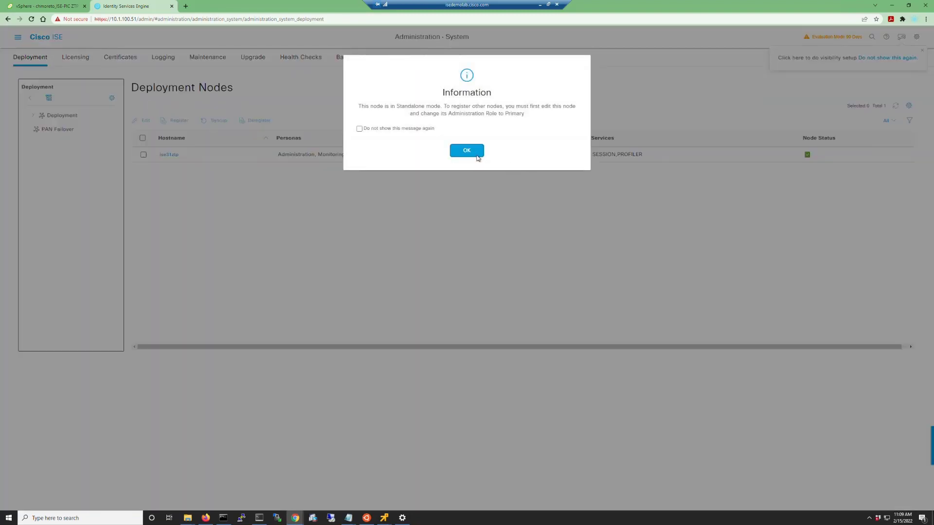
pyautogui.click(479, 152)
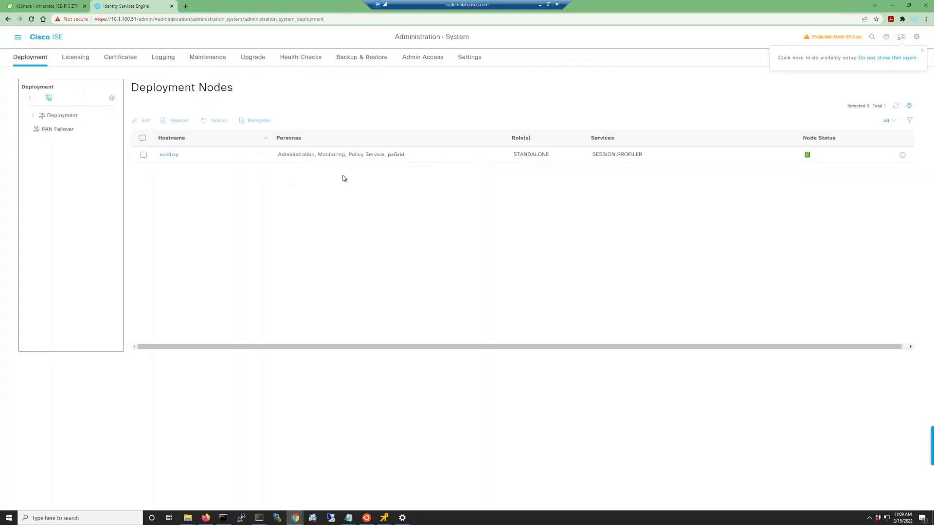
pyautogui.click(169, 155)
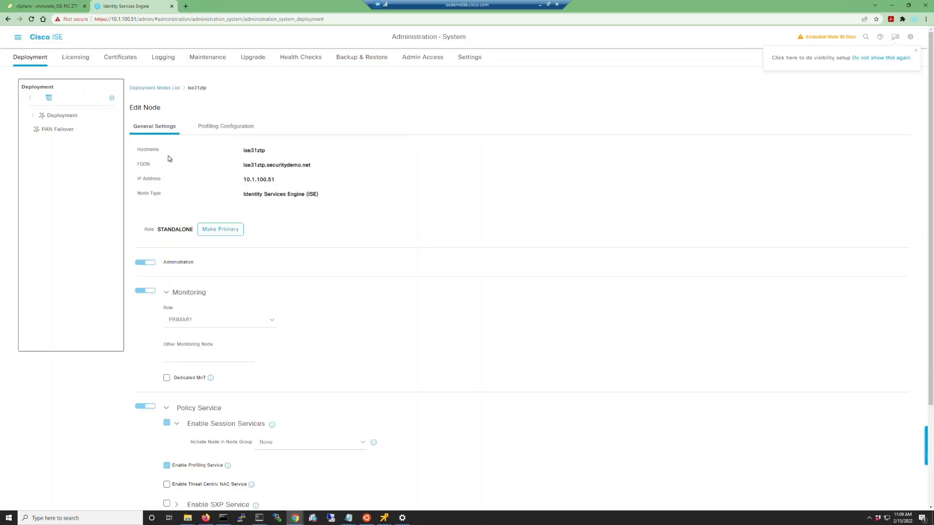
pyautogui.scroll(-3, 203, 184)
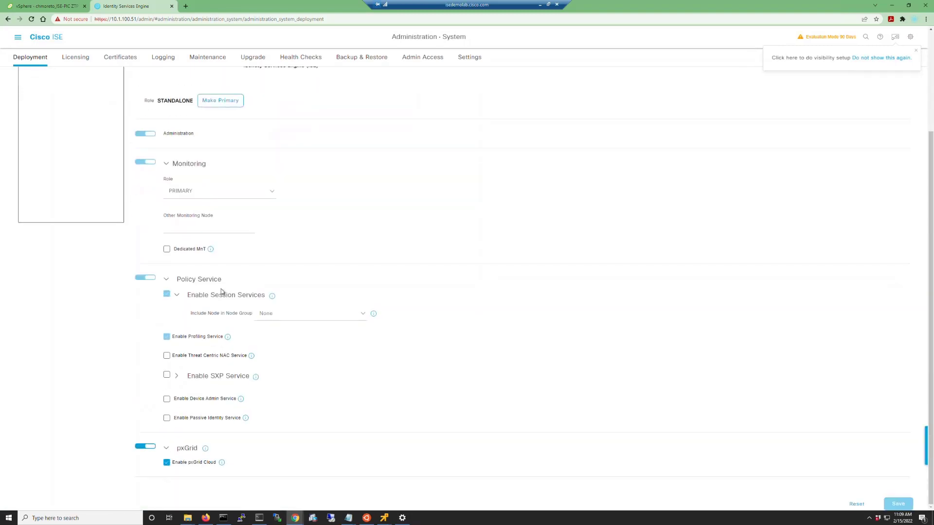
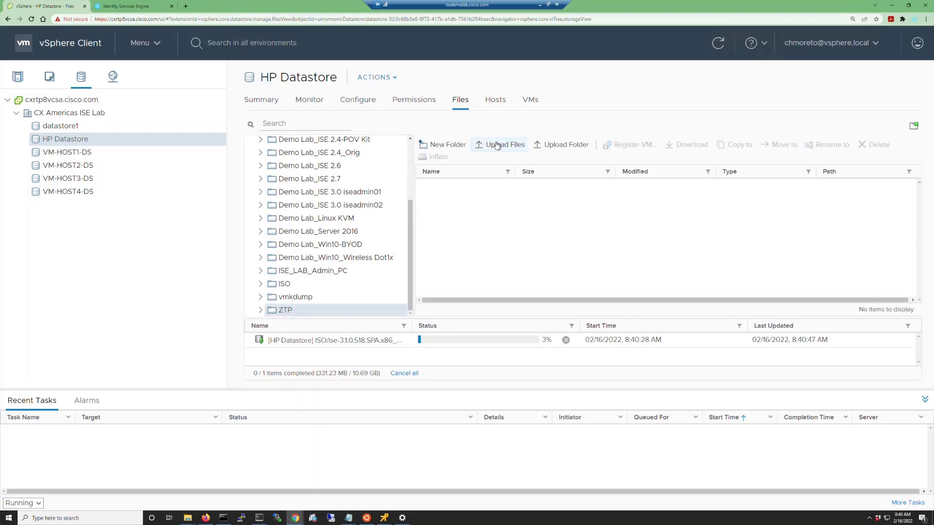
# - Upload ise31pan.img from the local ZTP folder on the D: drive into the datastore's ZTP folder
pyautogui.click(497, 145)
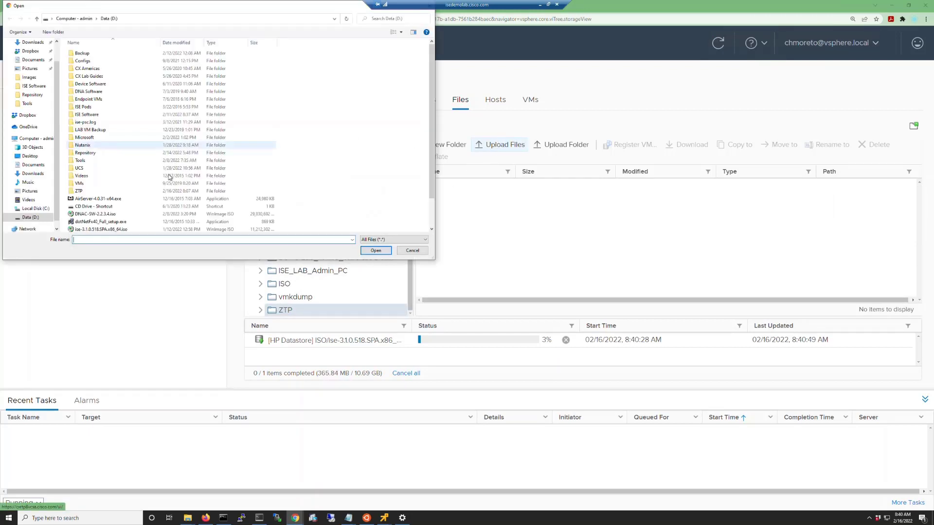
pyautogui.click(78, 192)
pyautogui.doubleClick(78, 192)
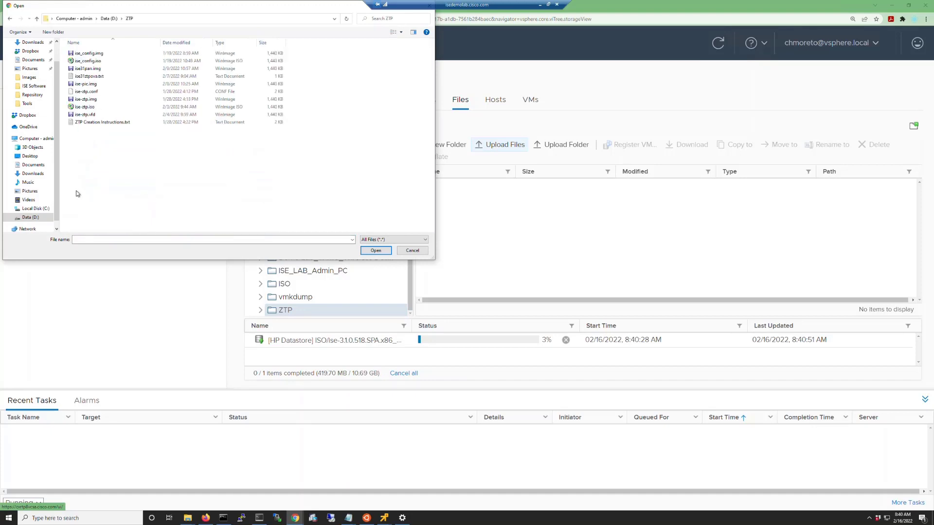
pyautogui.click(87, 68)
pyautogui.click(376, 251)
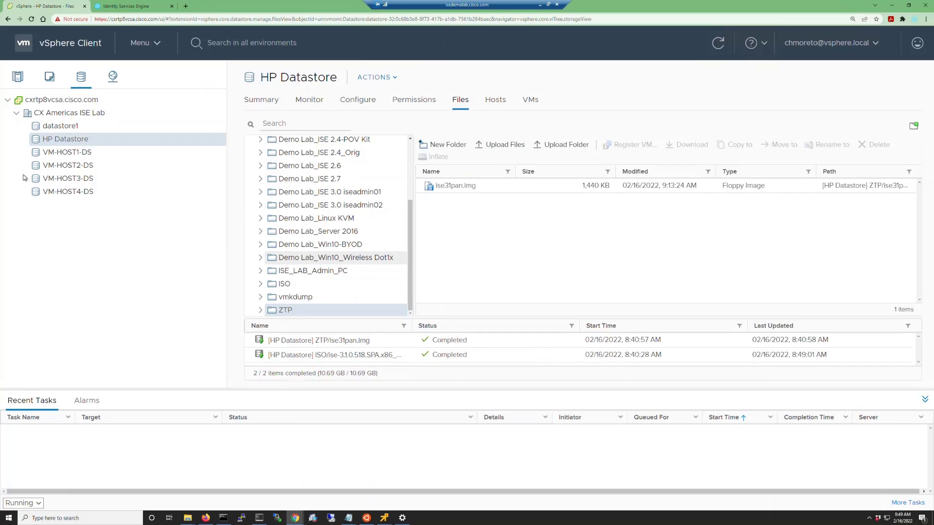
# - Start a new virtual machine named Demo Lab_ISE 3.1 PAN on isedemolabhost.cisco.com, using HP Datastore and Red Hat Enterprise Linux 8 (64-bit)
pyautogui.click(17, 77)
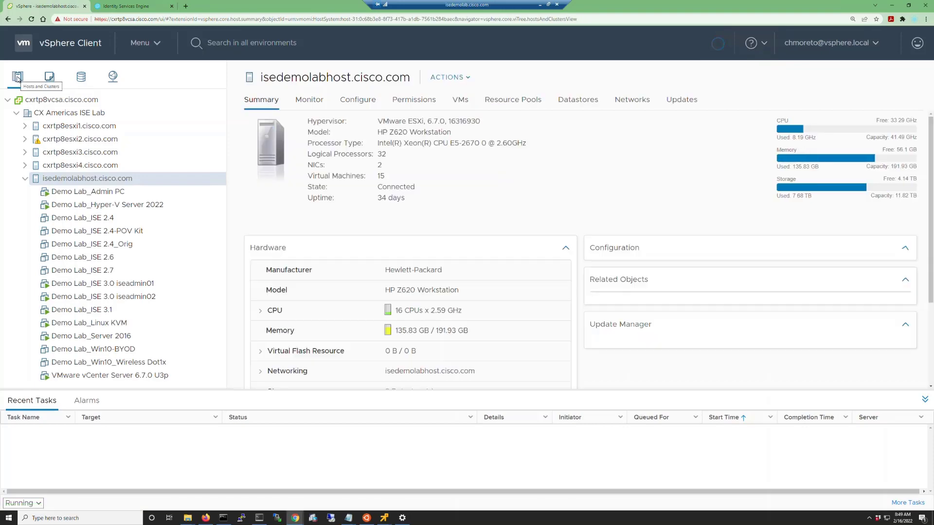
pyautogui.rightClick(92, 181)
pyautogui.click(146, 121)
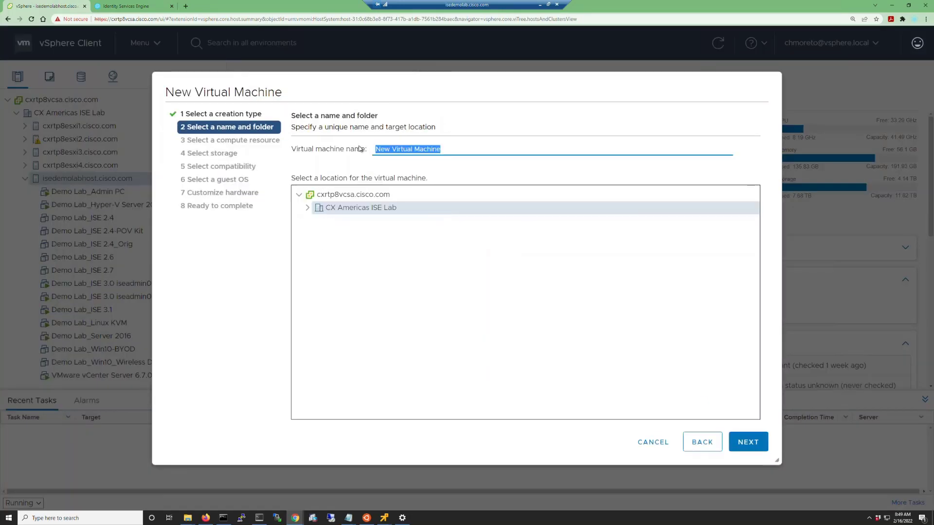
pyautogui.write('Demo Lab_ISE 3.1 Web')
pyautogui.click(761, 442)
pyautogui.click(413, 188)
pyautogui.click(748, 442)
# - Set 16 GB memory, a 300 GB hard disk and the vm-9k-access-v100 network, and add a second CD/DVD drive
pyautogui.write('16300')
pyautogui.click(525, 286)
pyautogui.click(717, 175)
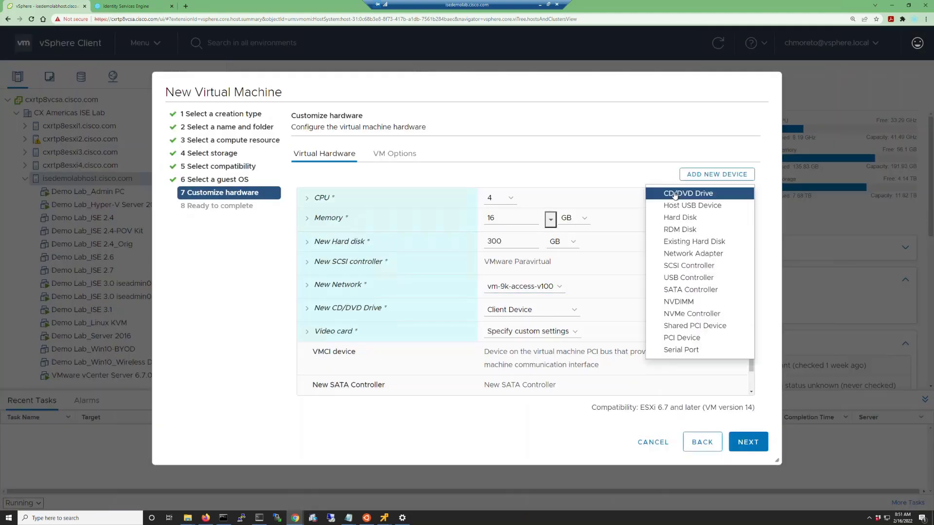
pyautogui.click(674, 194)
# - Assign ise-3.1.0.518.SPA.x86_64.iso from the ISO folder of HP Datastore to the first CD/DVD drive as a datastore ISO file
pyautogui.click(573, 310)
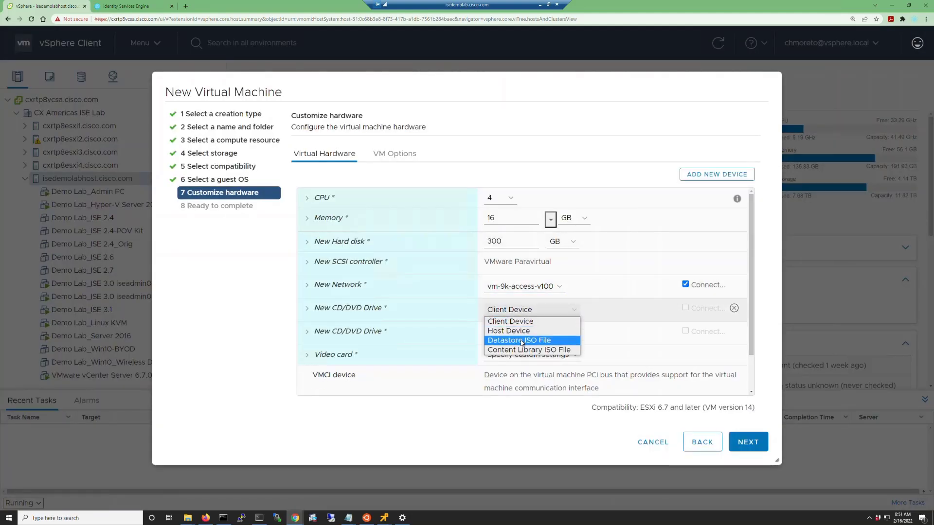
pyautogui.click(522, 343)
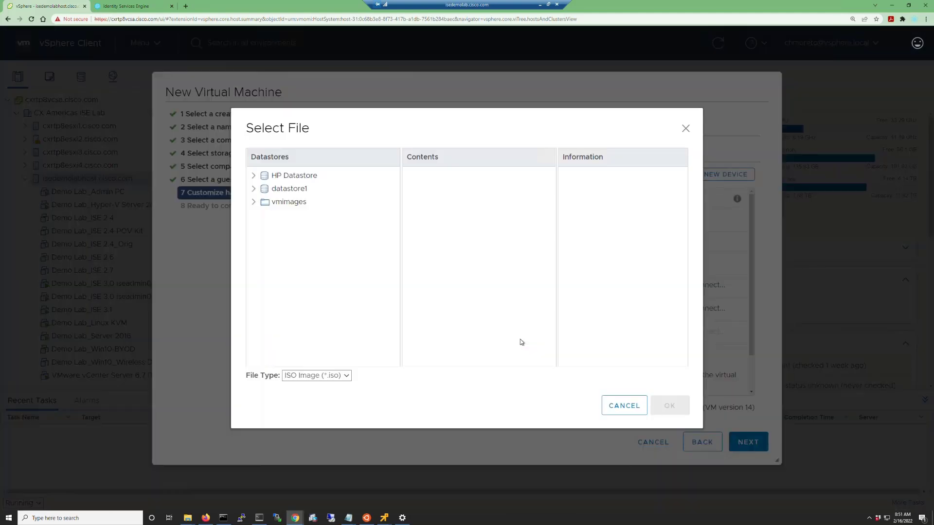
pyautogui.click(251, 176)
pyautogui.scroll(-2, 280, 316)
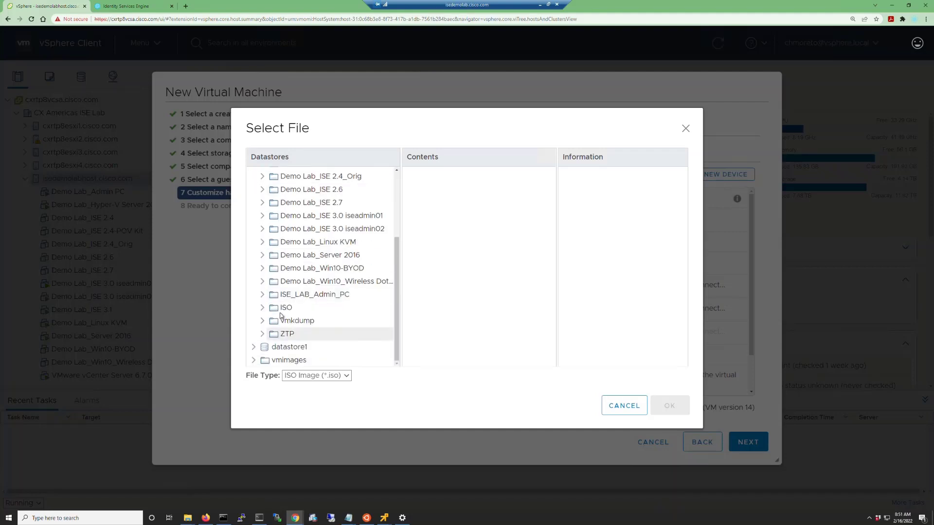
pyautogui.click(285, 308)
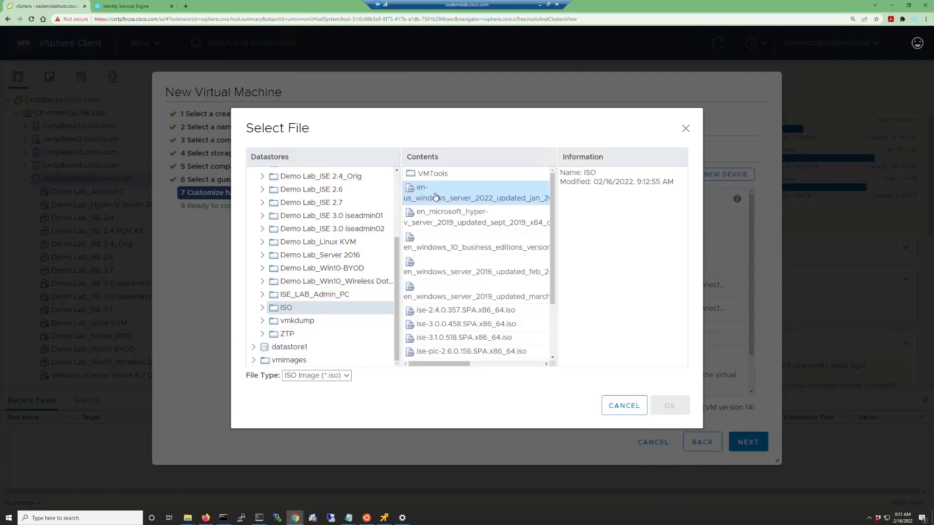
pyautogui.doubleClick(440, 338)
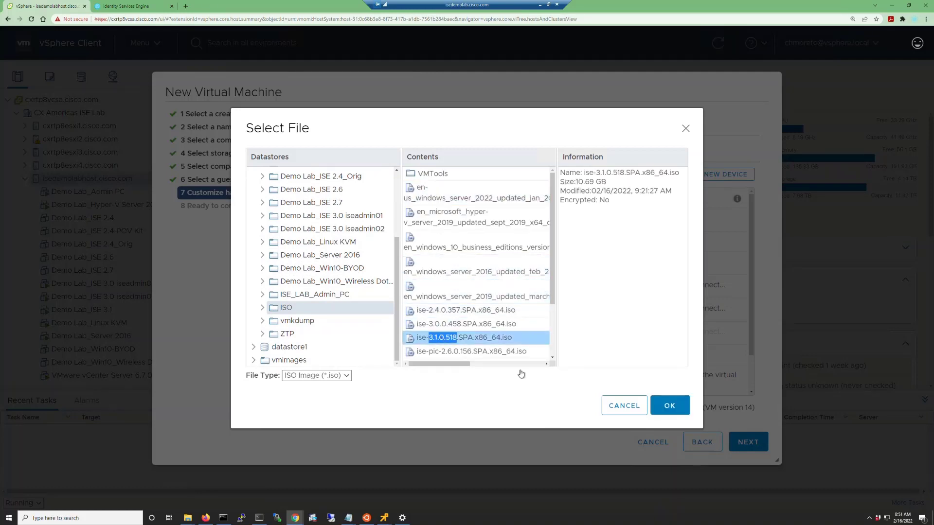
pyautogui.click(669, 404)
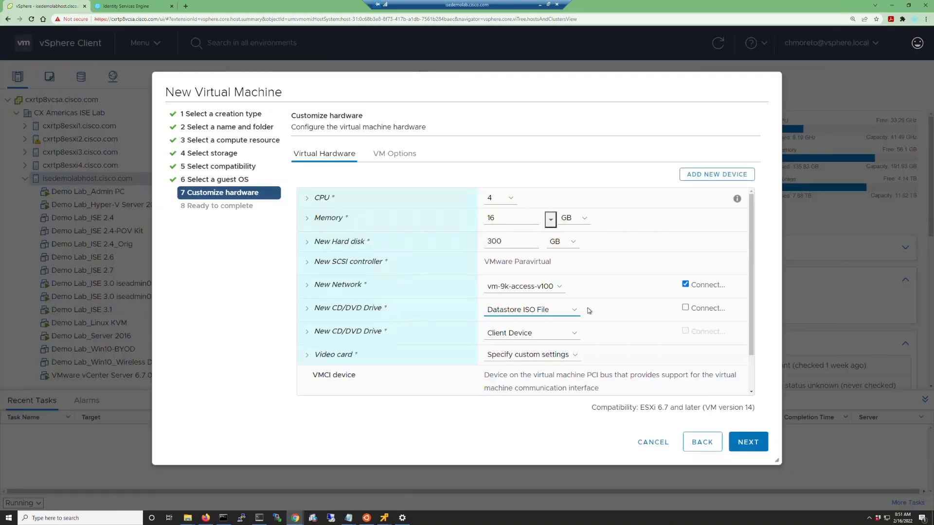
# - Assign ise31pan.img from the ZTP folder of HP Datastore to the second CD/DVD drive
pyautogui.click(573, 334)
pyautogui.click(537, 367)
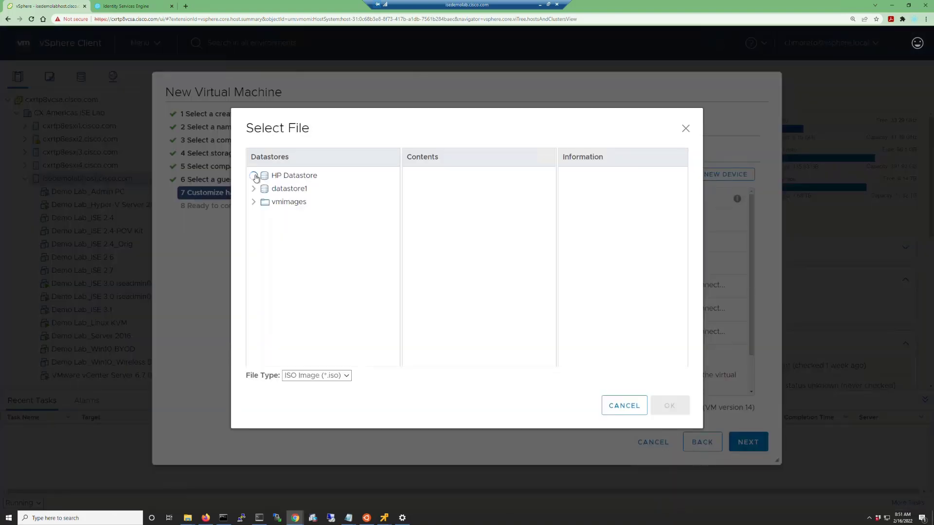
pyautogui.click(255, 176)
pyautogui.scroll(-3, 294, 347)
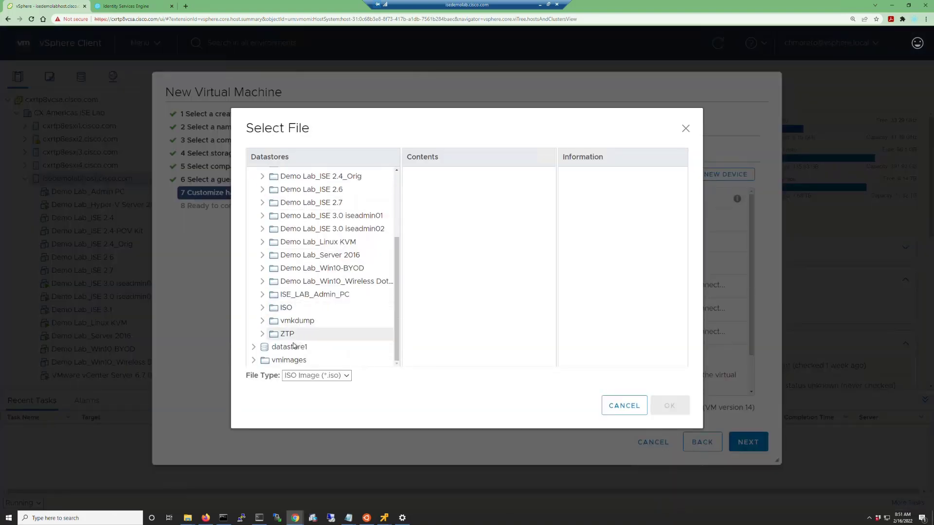
pyautogui.click(287, 334)
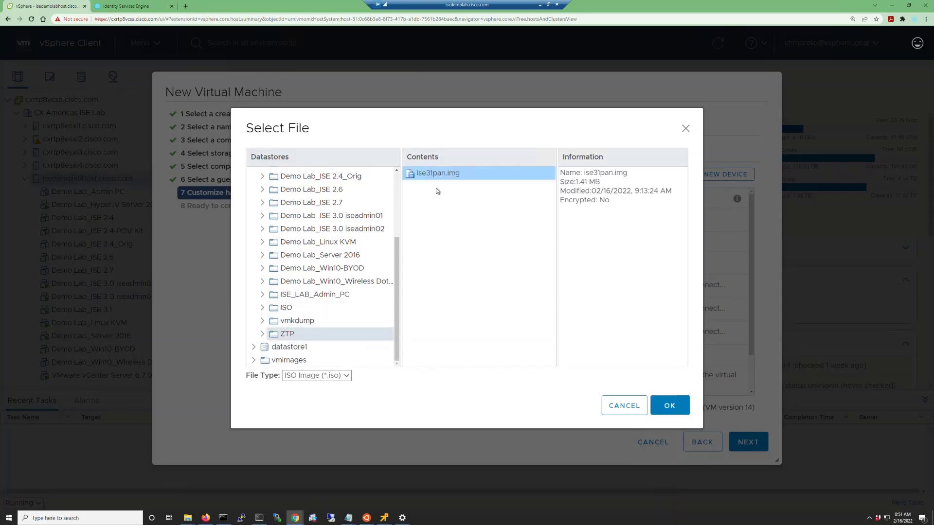
pyautogui.click(666, 405)
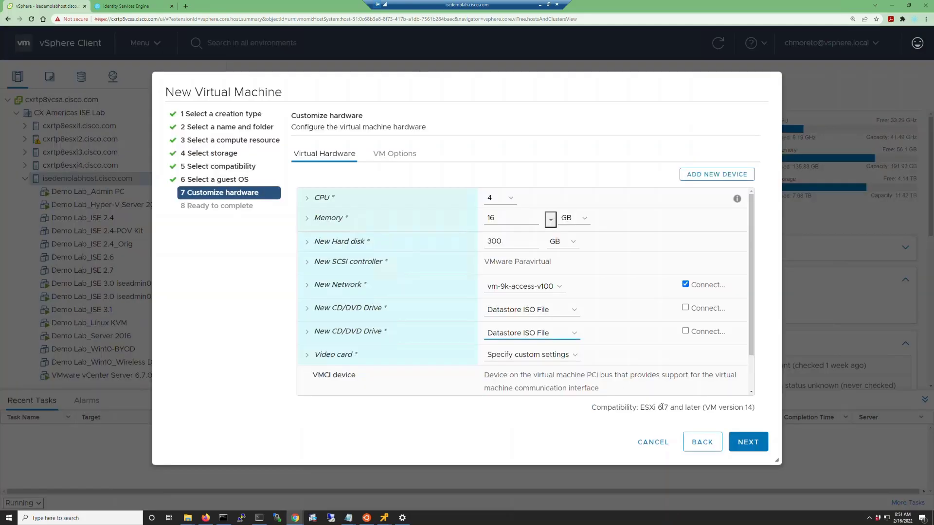
# - Set both CD/DVD drives to connect at power on
pyautogui.click(306, 307)
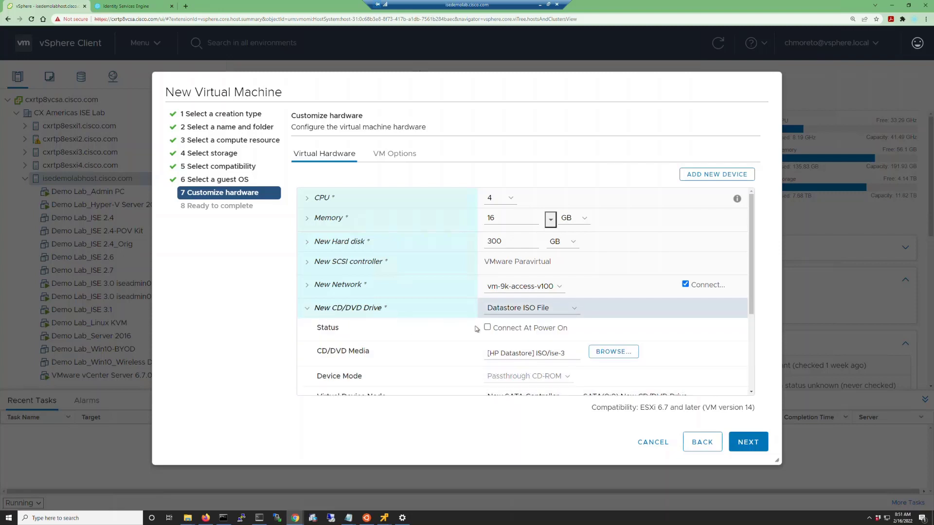
pyautogui.scroll(-3, 349, 337)
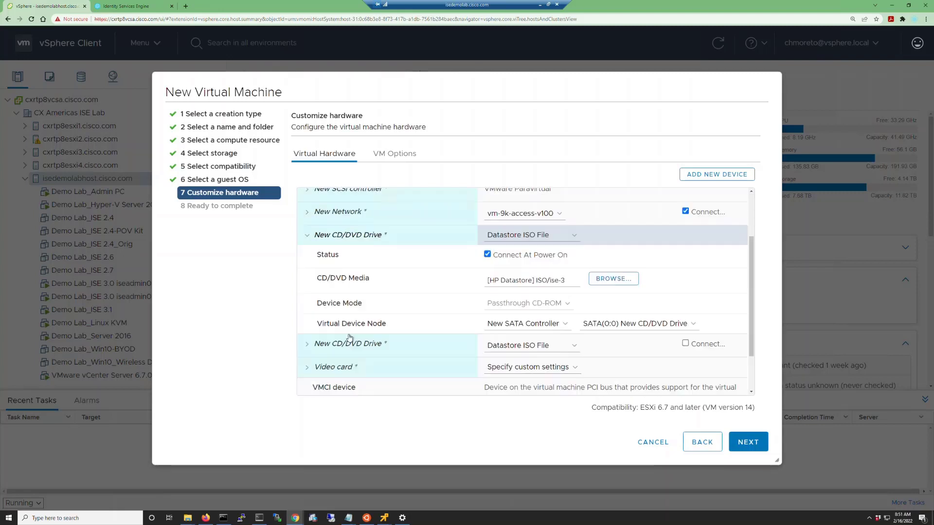
pyautogui.click(307, 344)
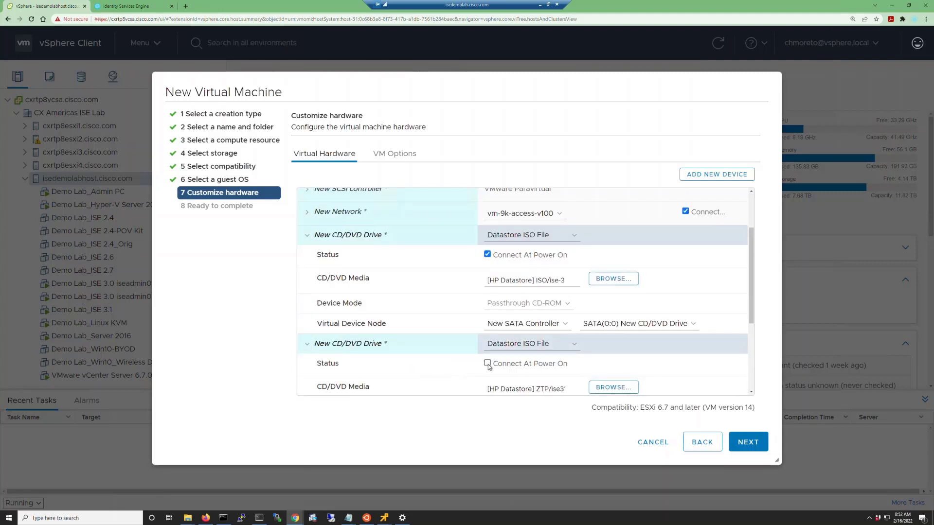
# - Change the boot firmware to BIOS in the VM options and finish creating the virtual machine
pyautogui.click(404, 156)
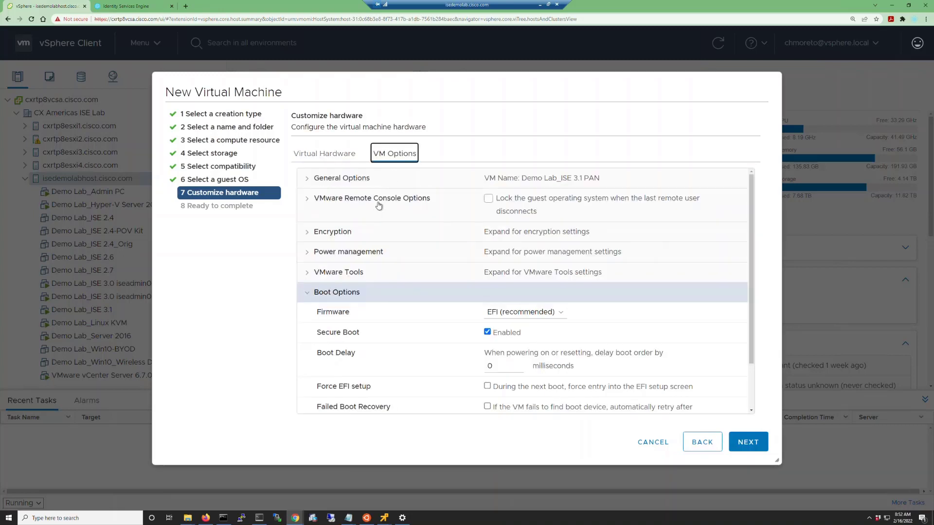
pyautogui.click(556, 312)
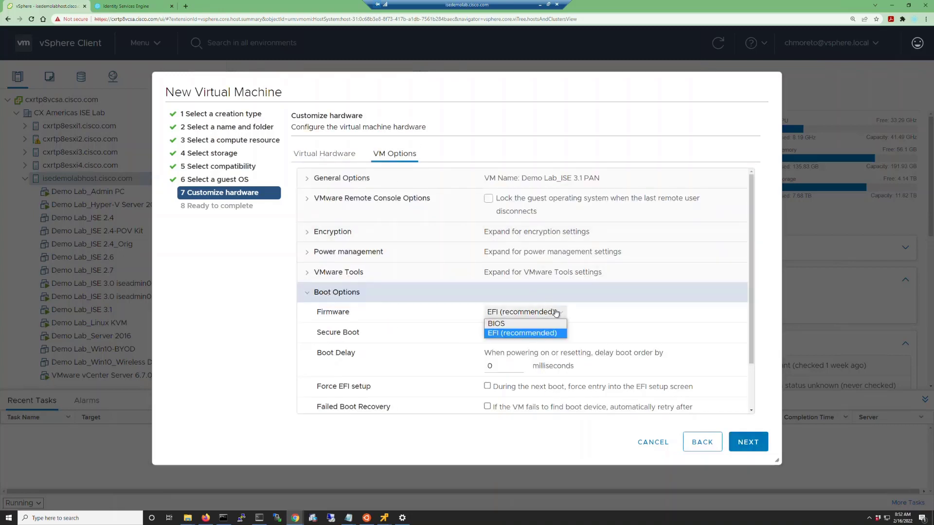
pyautogui.click(496, 324)
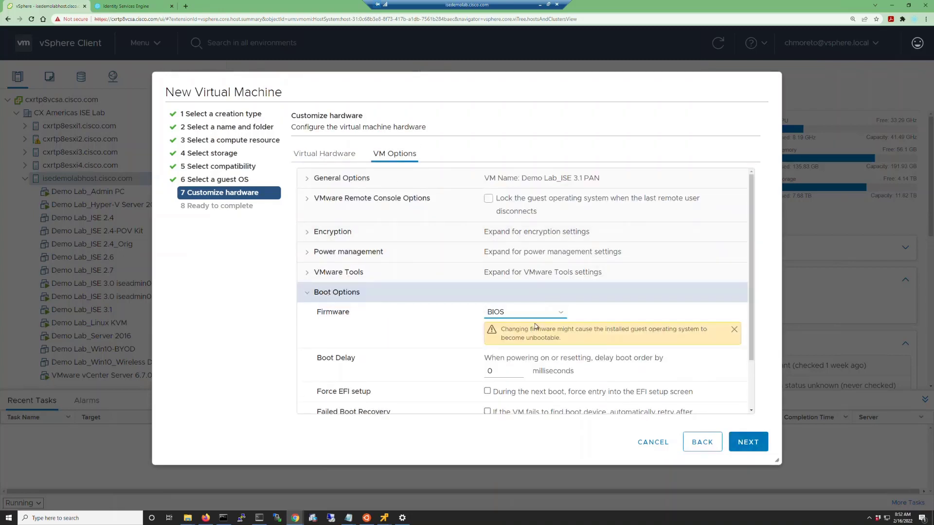
pyautogui.click(742, 440)
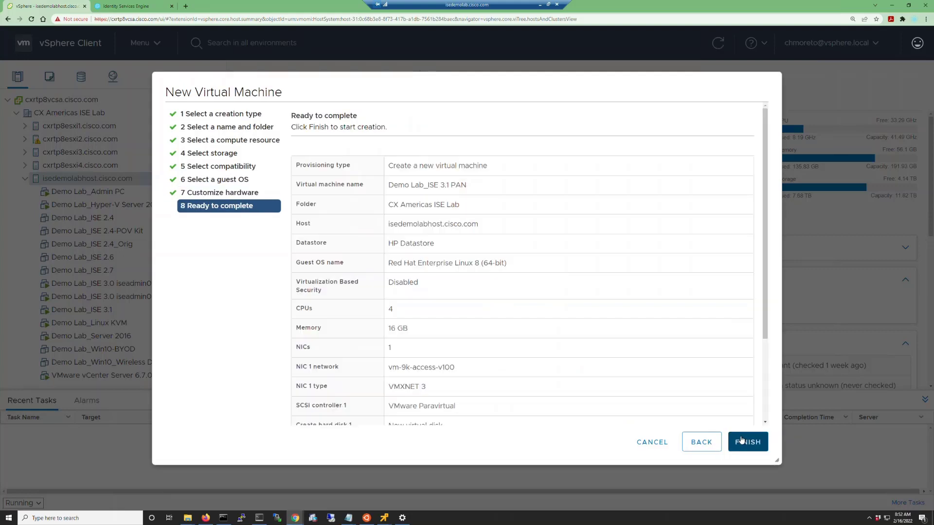
pyautogui.click(741, 441)
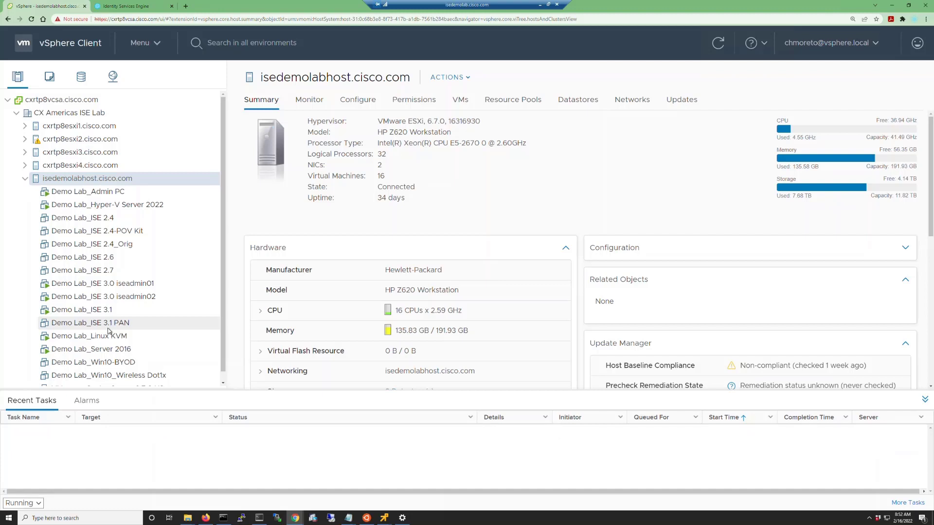
# - Open the remote console of Demo Lab_ISE 3.1 PAN, power the machine on and start the Cisco ISE installation
pyautogui.click(108, 326)
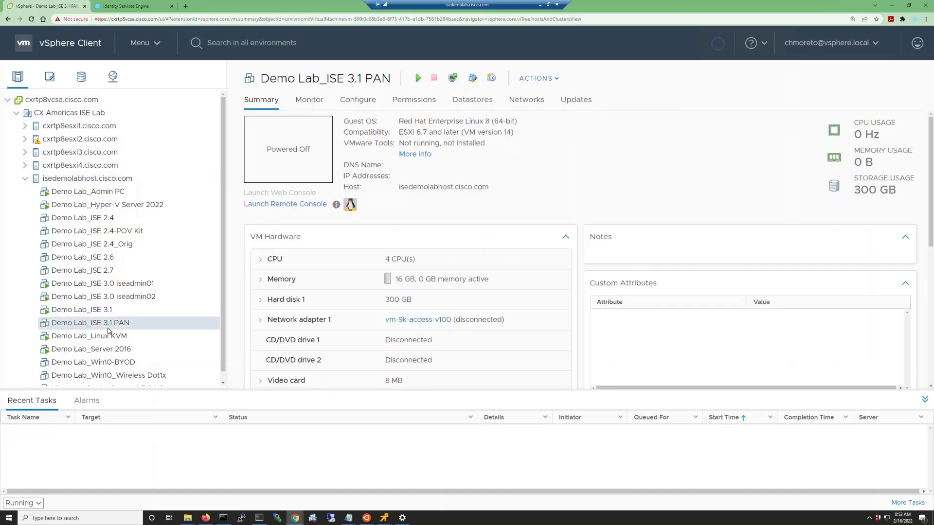
pyautogui.click(452, 78)
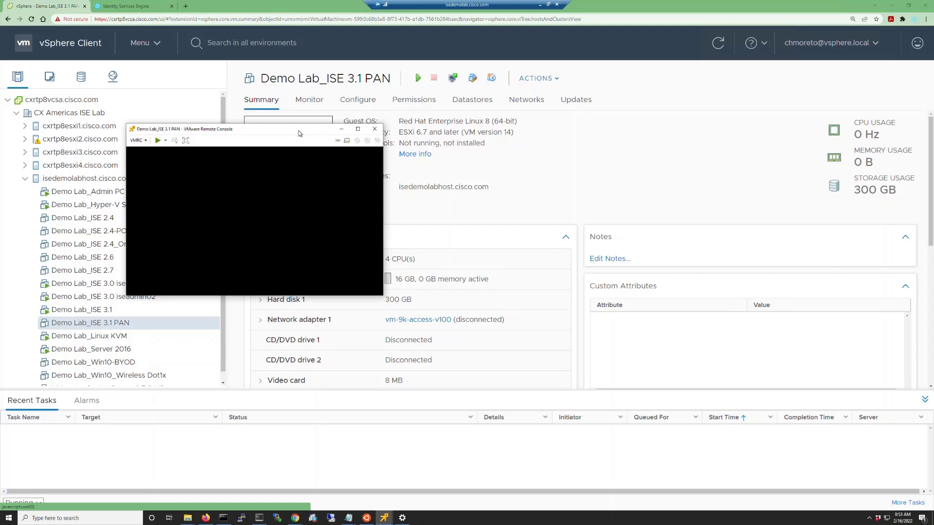
pyautogui.moveTo(271, 131); pyautogui.dragTo(248, 68)
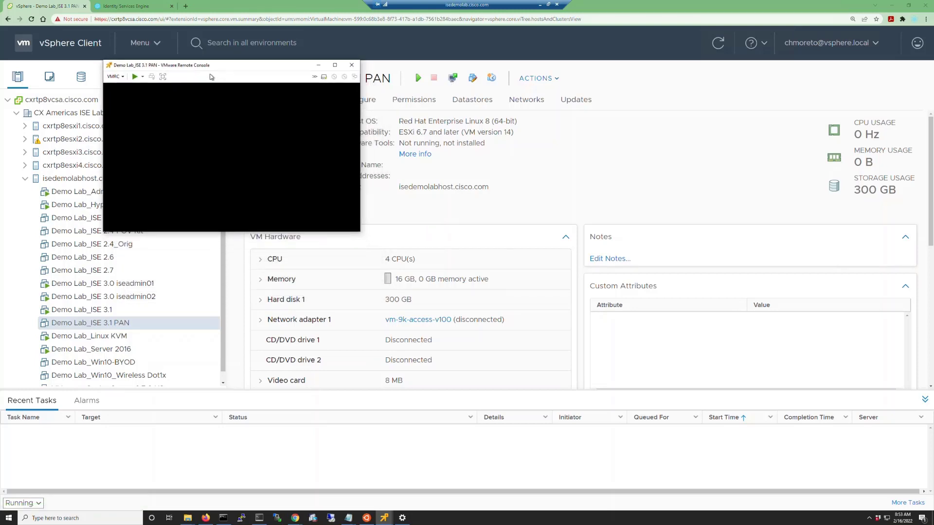
pyautogui.click(135, 77)
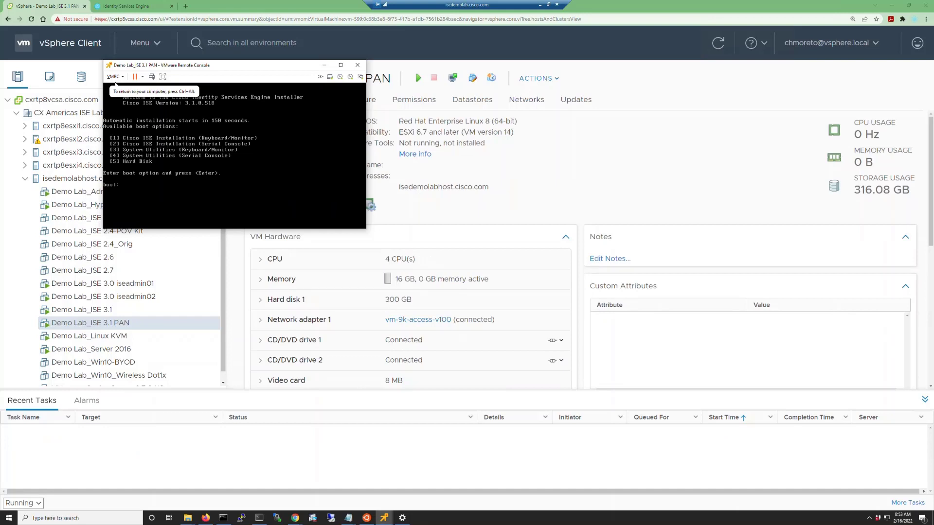
pyautogui.click(115, 83)
pyautogui.press('Return')
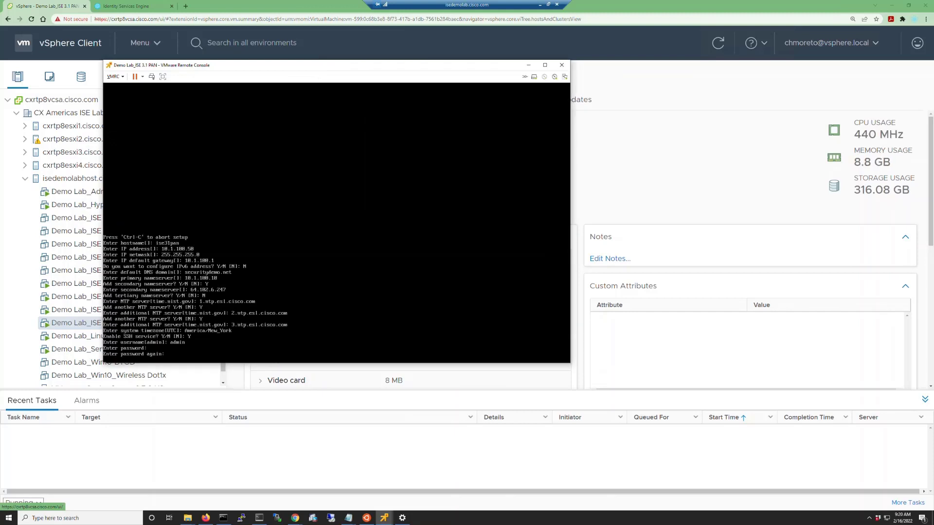
pyautogui.press('Return')
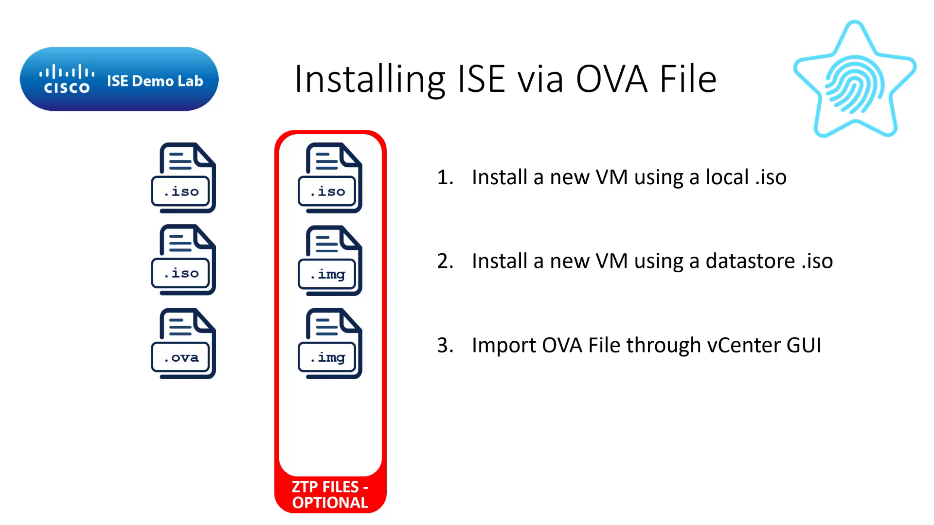
pyautogui.press('Right')
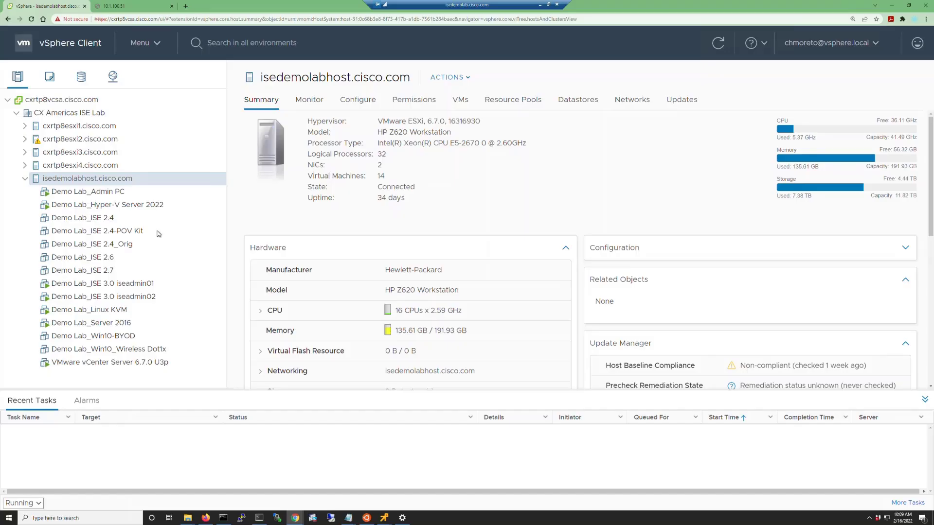
# - Start deploying an OVF template on isedemolabhost.cisco.com from the local file ISE-3.1.0.518-virtual-SNS3615-SNS3655-300.ova
pyautogui.rightClick(120, 180)
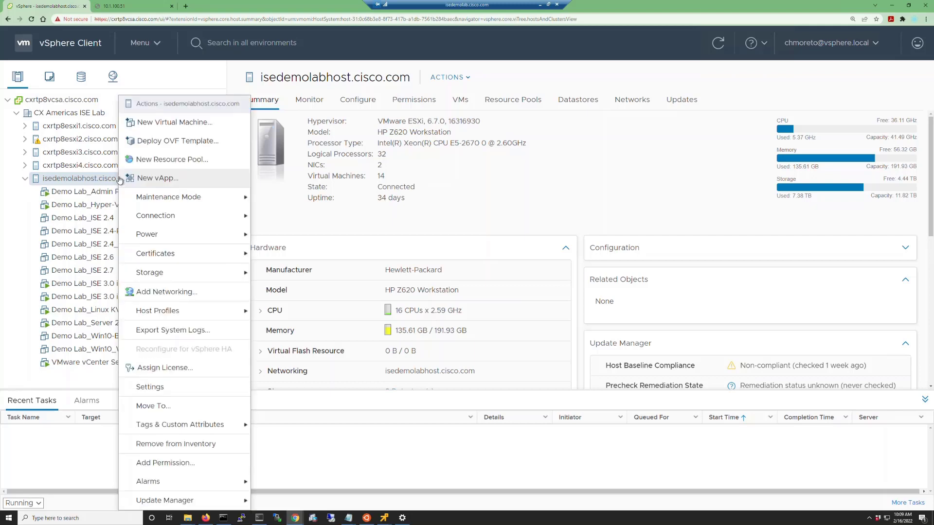
pyautogui.click(146, 140)
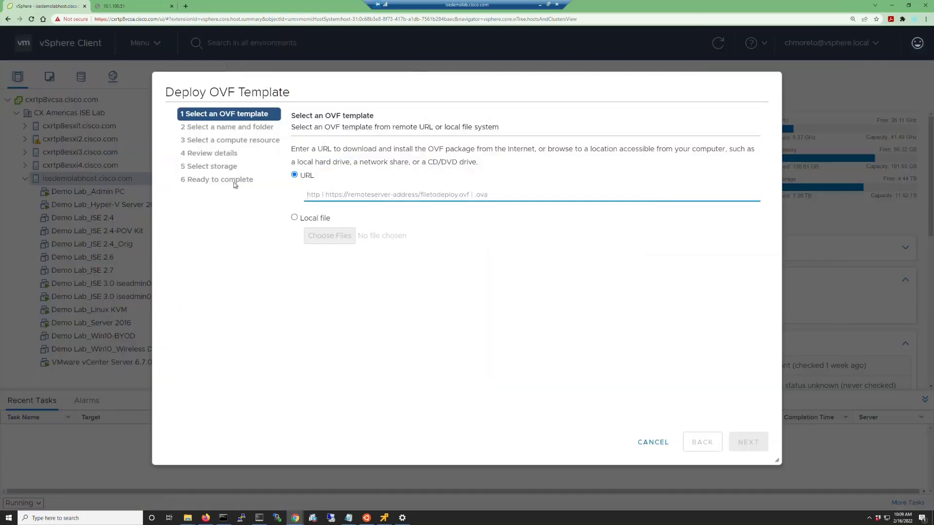
pyautogui.click(295, 218)
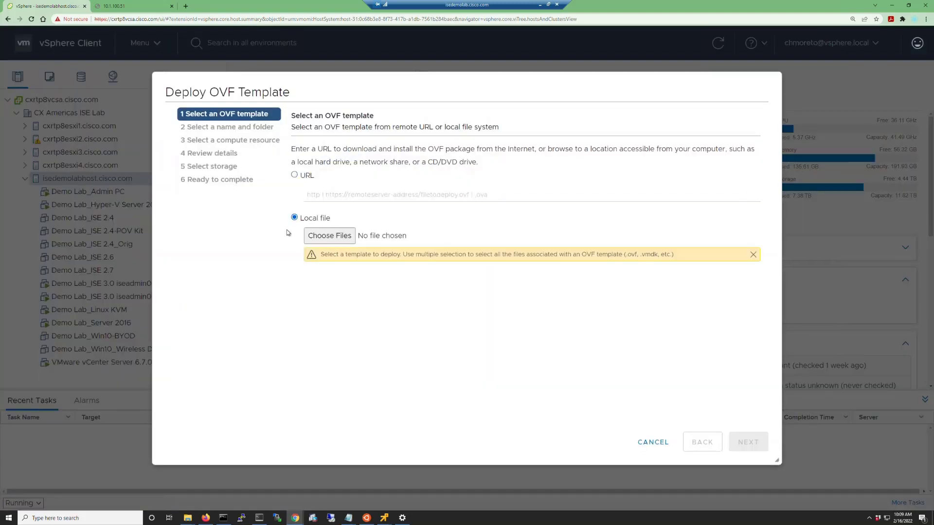
pyautogui.click(339, 237)
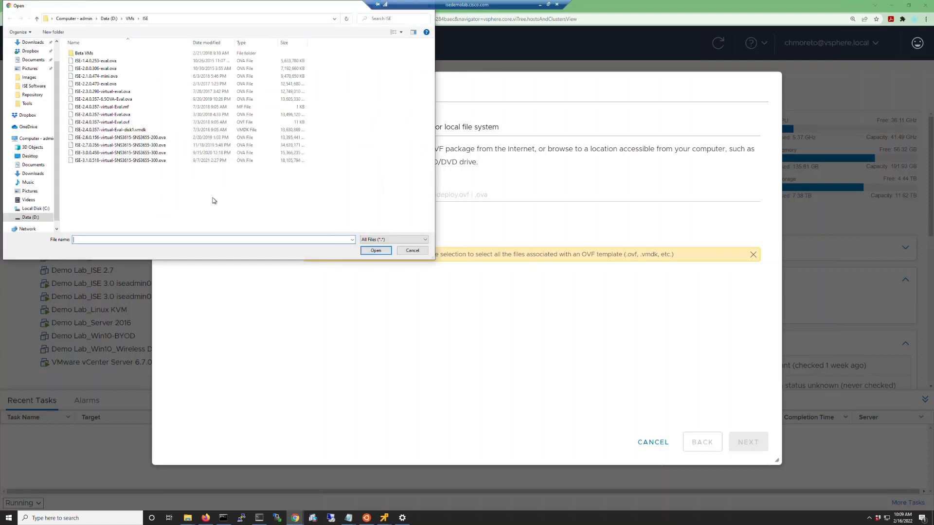
pyautogui.doubleClick(101, 160)
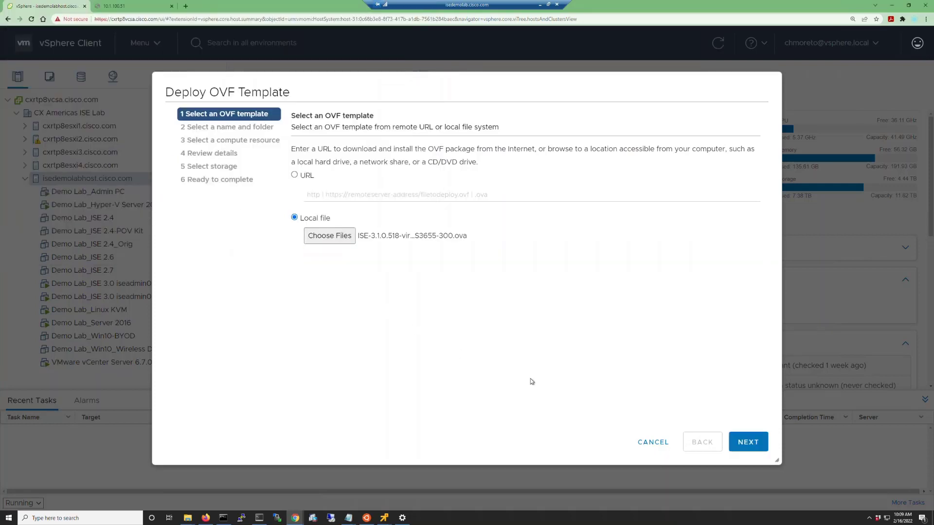
pyautogui.click(746, 443)
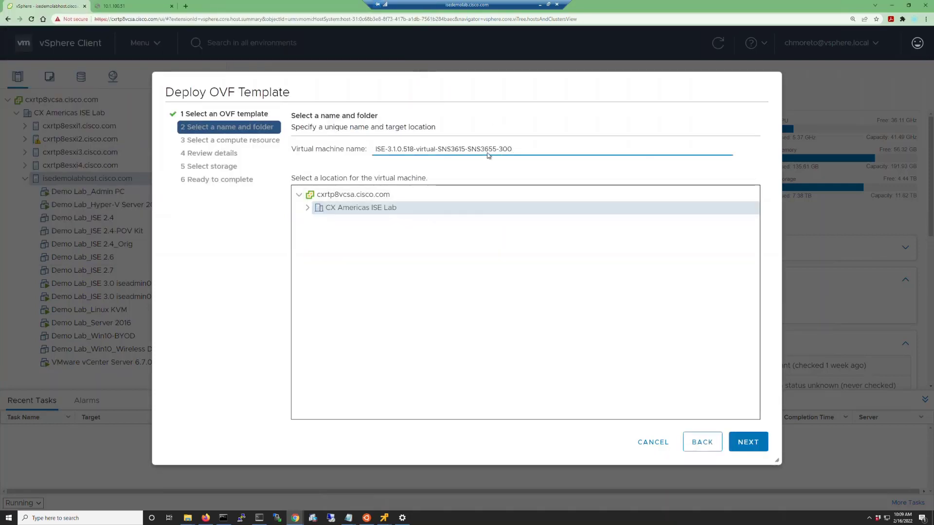
# - Name the virtual machine Demo Lab_ISE 3.1 OVA and keep CX Americas ISE Lab as its location
pyautogui.hotkey('ctrl', 'a')
pyautogui.press('BackSpace')
pyautogui.write('Demo Lab_')
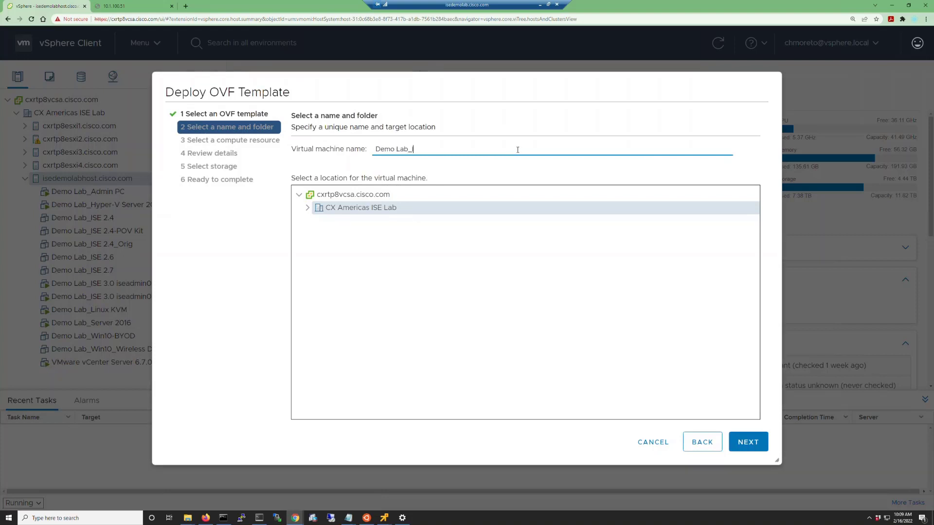
pyautogui.write('ISE 3.1 OVA')
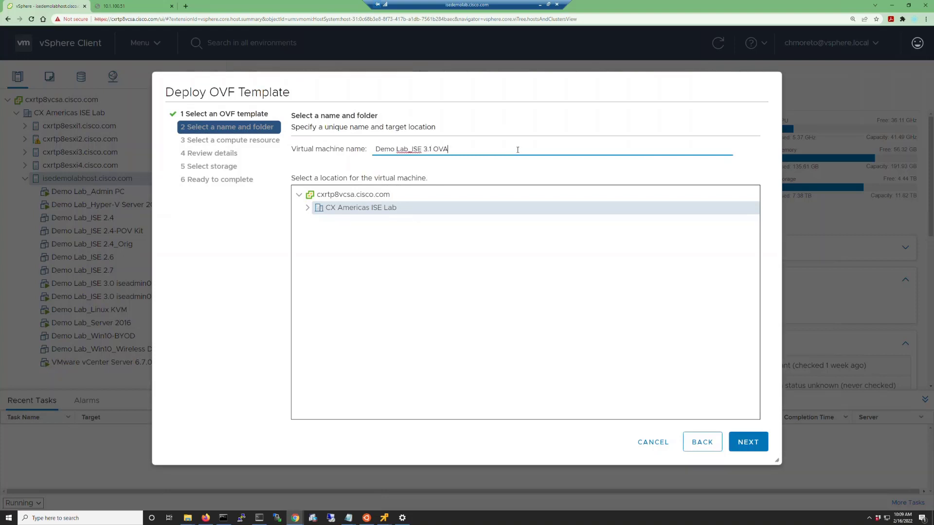
pyautogui.click(742, 444)
# - Accept isedemolabhost.cisco.com as compute resource with the Eval configuration and thick provision lazy zeroed storage on HP Datastore
pyautogui.click(742, 443)
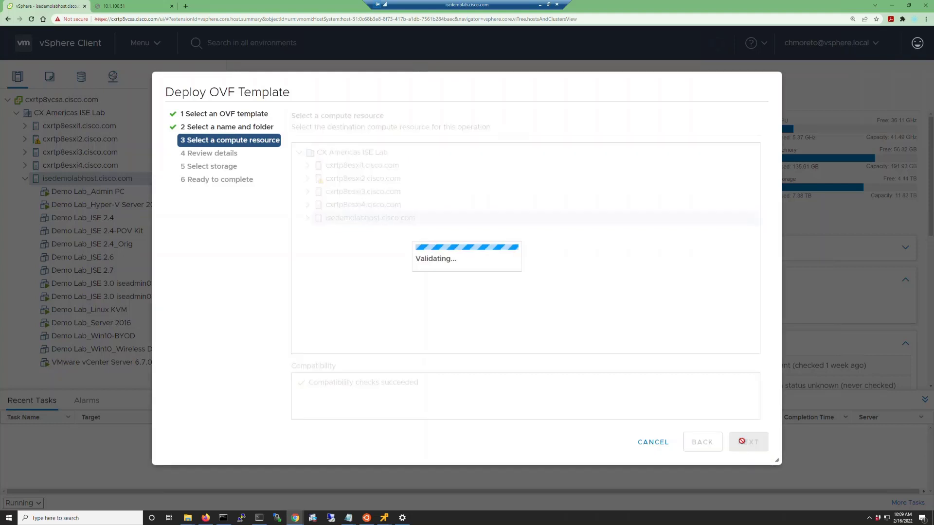
pyautogui.click(742, 444)
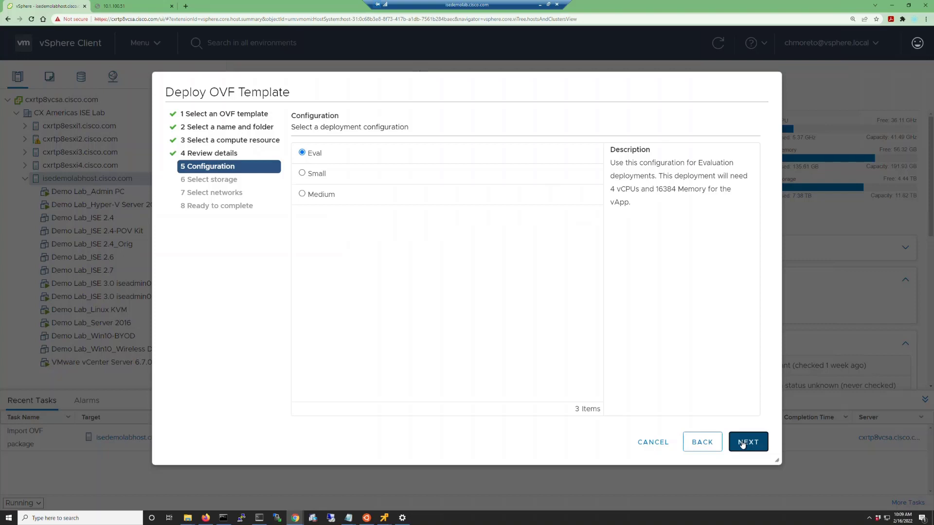
pyautogui.click(742, 443)
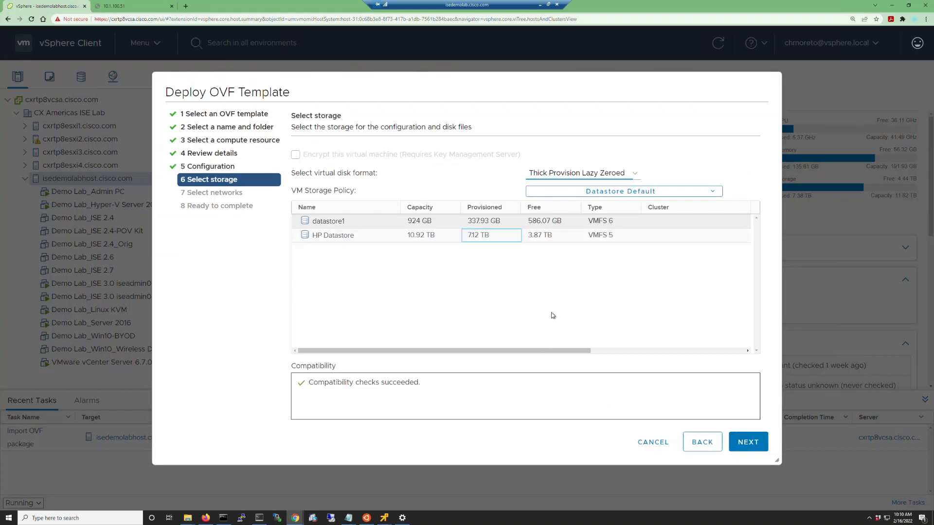
pyautogui.click(740, 442)
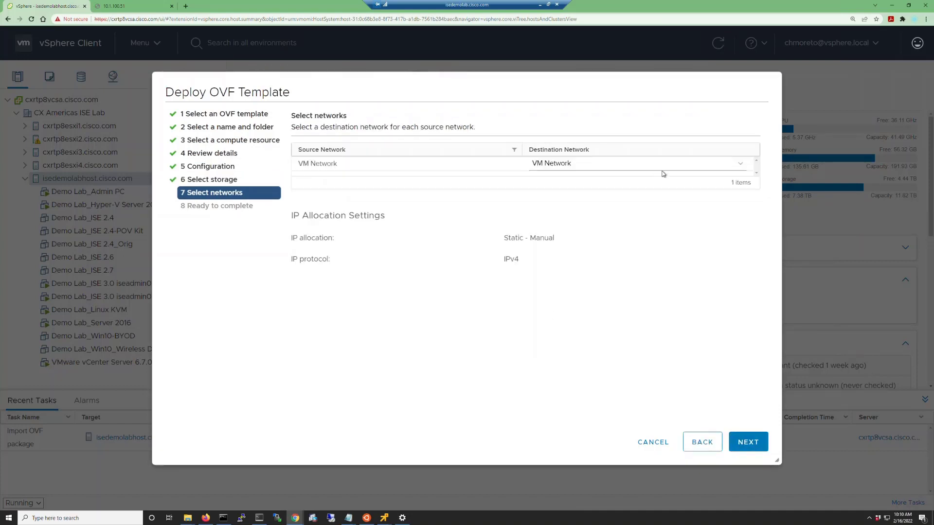
# - Map the VM Network to vm-9k-access-v100 and finish deploying the template
pyautogui.click(666, 165)
pyautogui.click(613, 185)
pyautogui.click(748, 442)
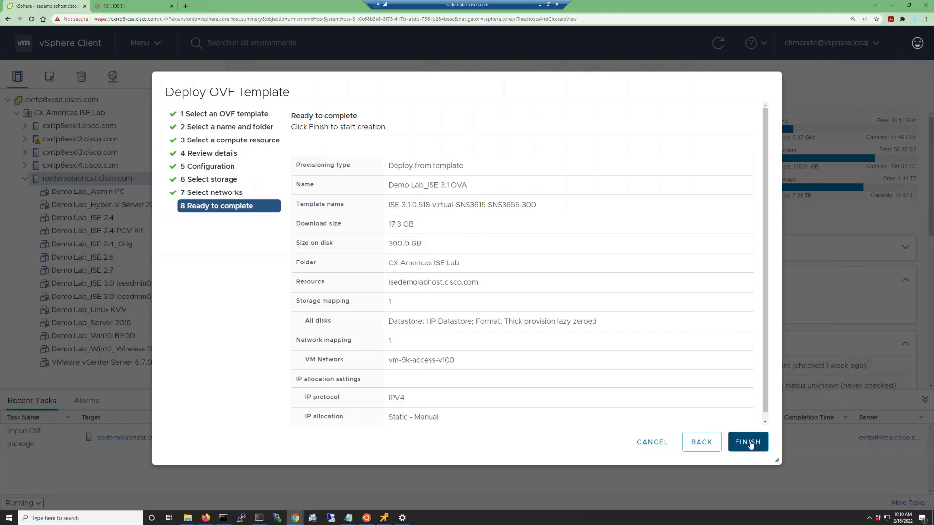
pyautogui.click(749, 442)
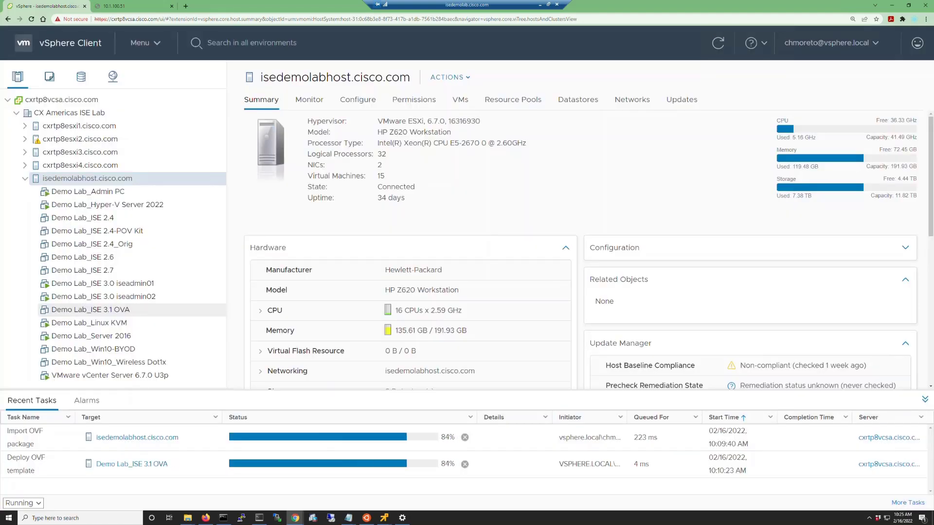
# - Edit the settings of Demo Lab_ISE 3.1 OVA to assign ise31pan.img from HP Datastore's ZTP folder to CD/DVD drive 1
pyautogui.rightClick(98, 313)
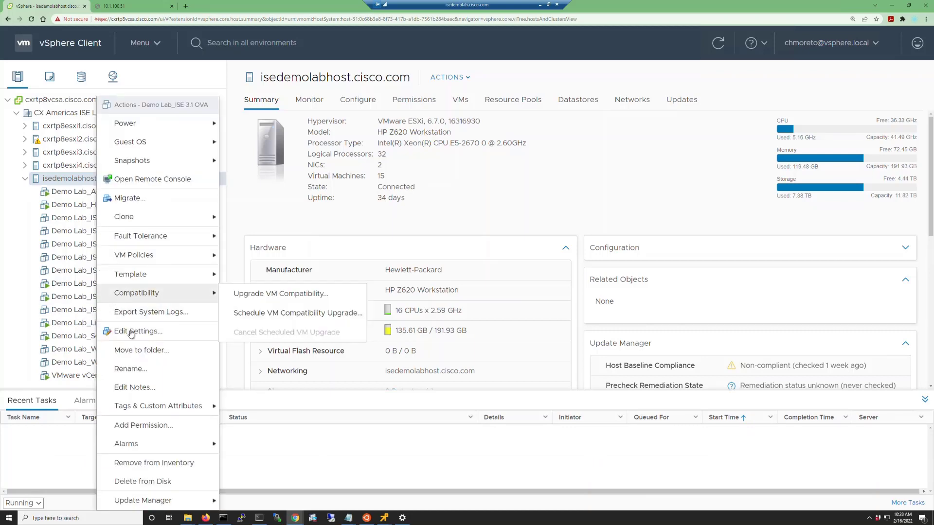
pyautogui.click(145, 336)
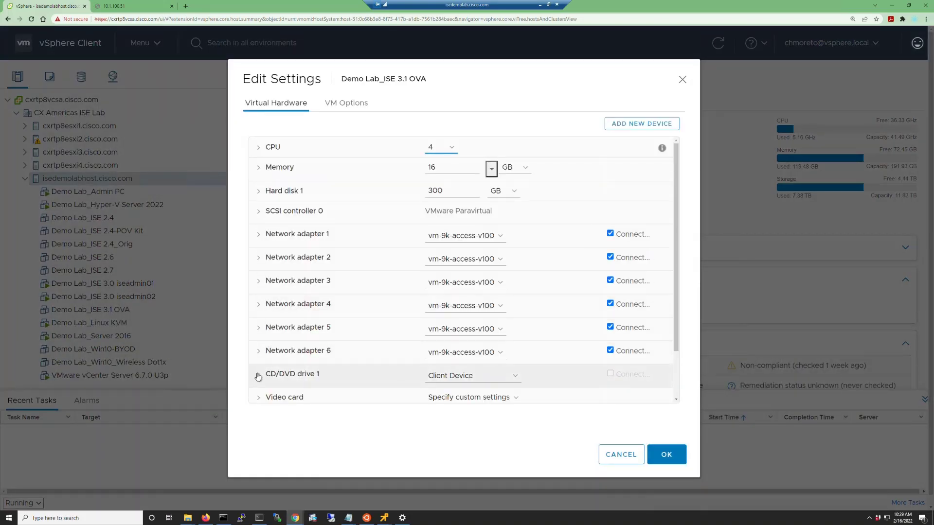
pyautogui.click(514, 376)
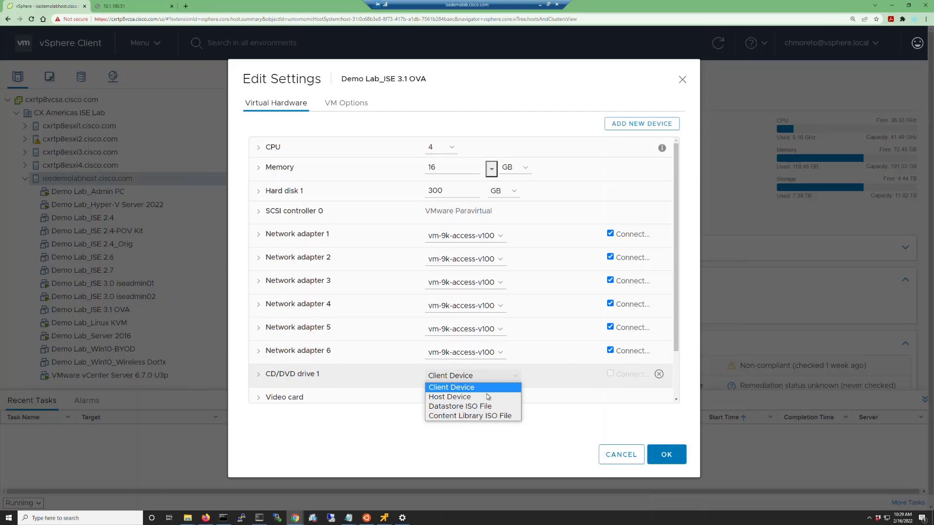
pyautogui.click(468, 407)
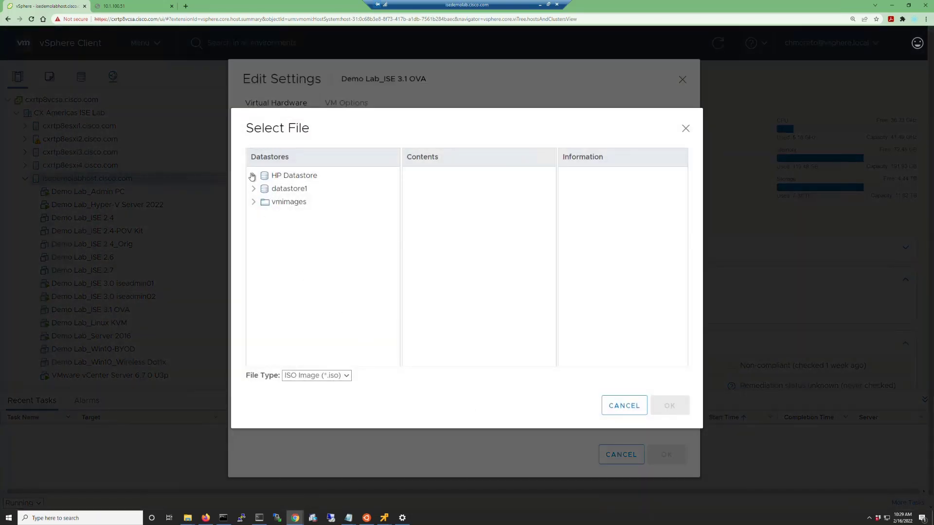
pyautogui.click(253, 176)
pyautogui.scroll(-3, 311, 243)
pyautogui.click(274, 336)
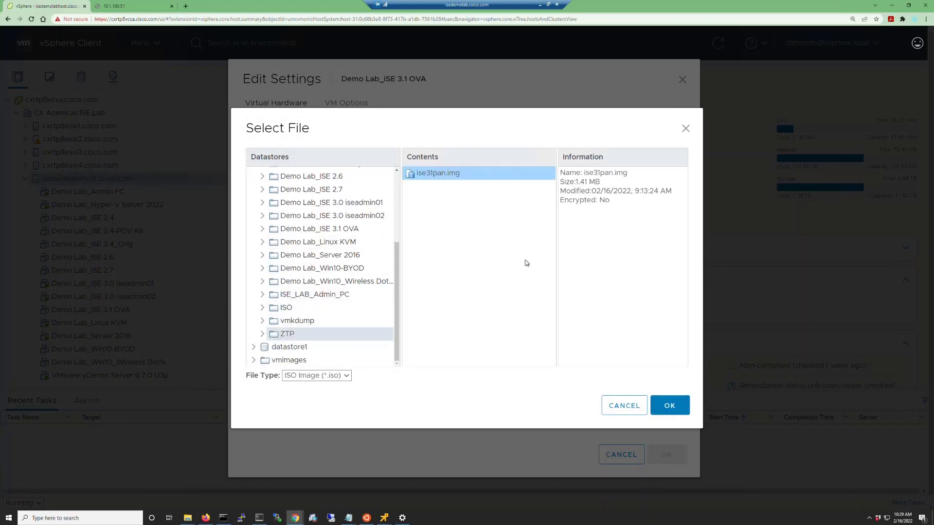
pyautogui.click(668, 406)
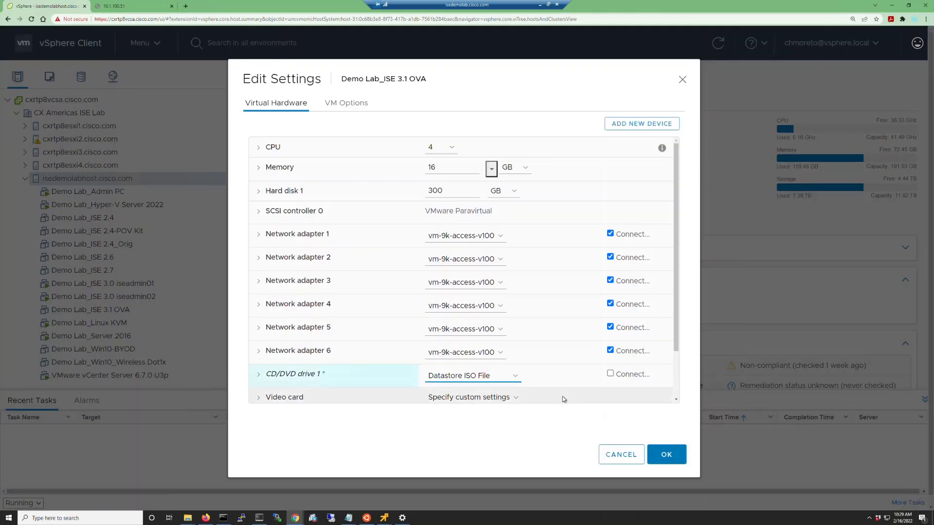
# - Set CD/DVD drive 1 to connect at power on and save the settings after checking that the boot firmware is BIOS
pyautogui.click(258, 375)
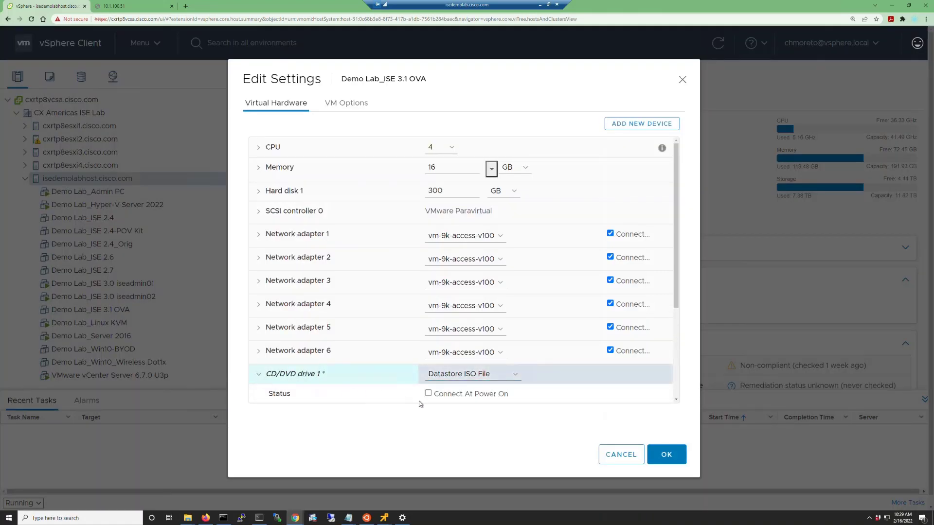
pyautogui.click(341, 104)
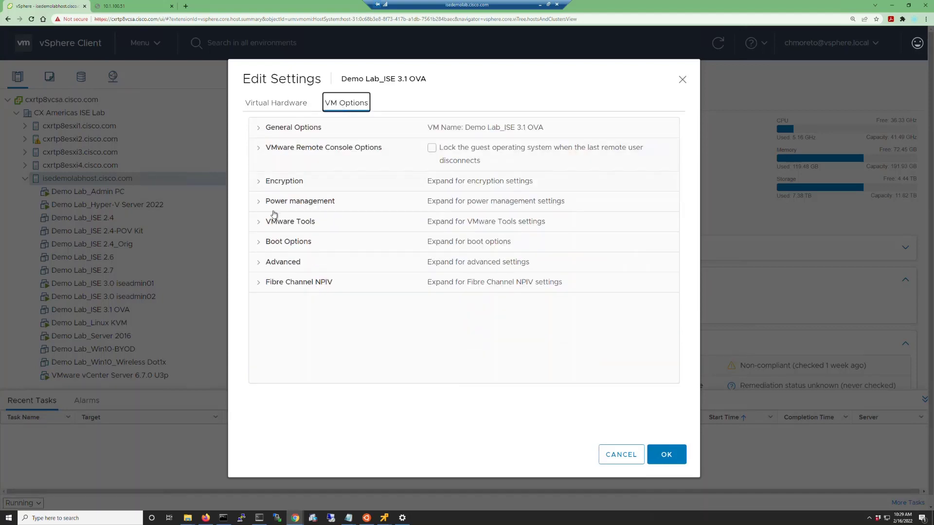
pyautogui.click(258, 241)
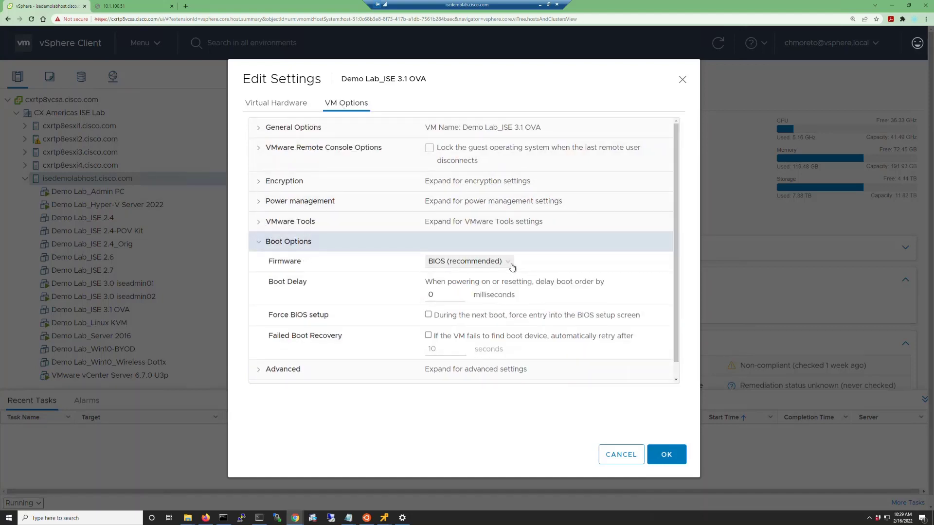
pyautogui.click(664, 460)
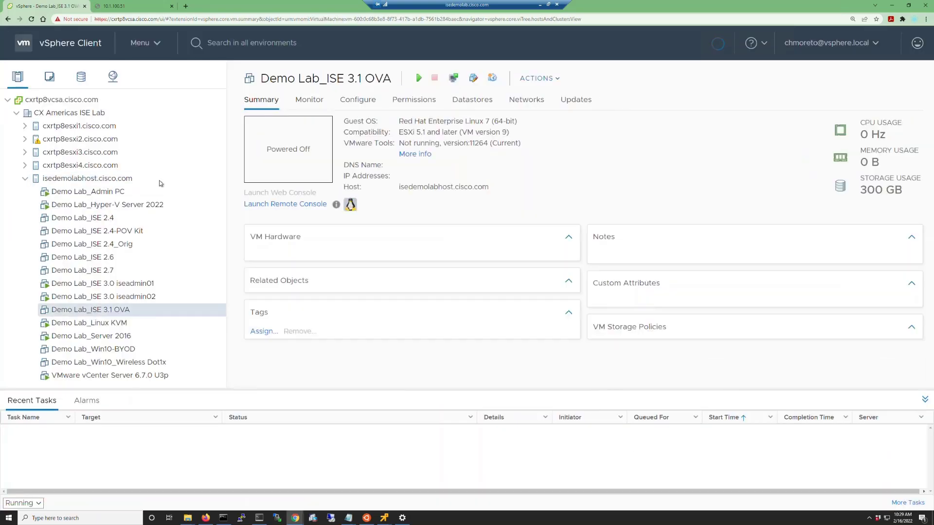
# - Open the remote console of Demo Lab_ISE 3.1 OVA and power the machine on
pyautogui.click(454, 79)
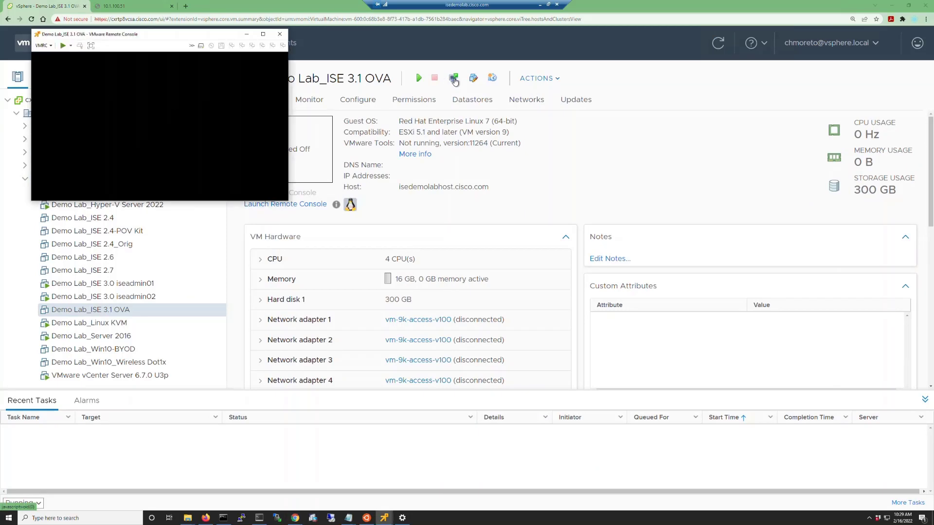
pyautogui.click(63, 46)
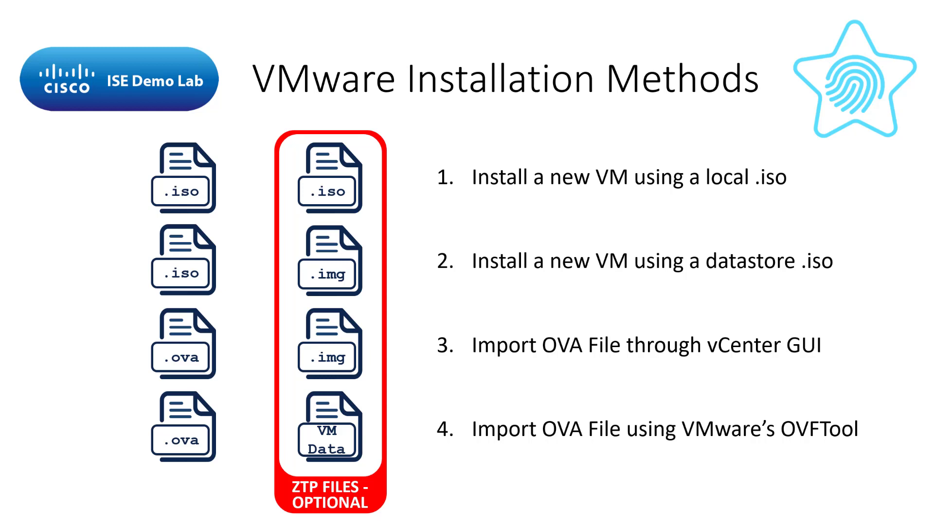
pyautogui.press('Right')
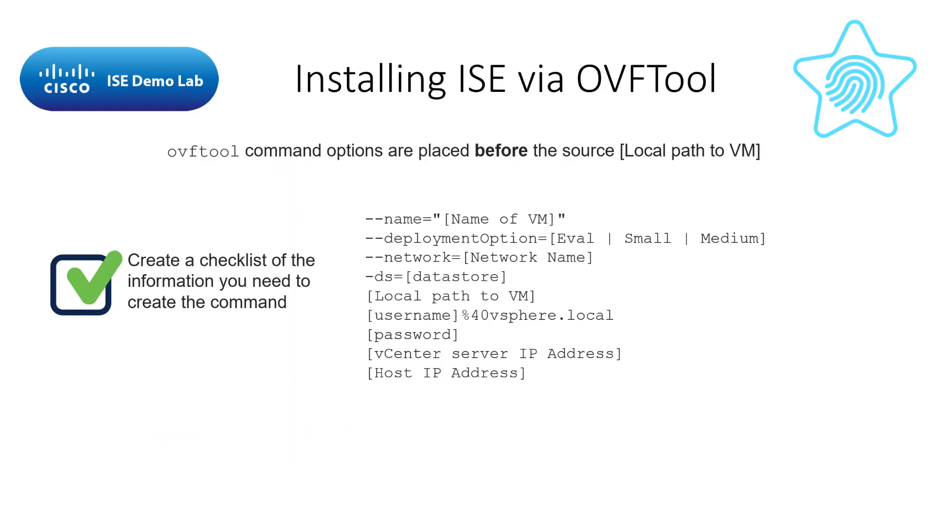